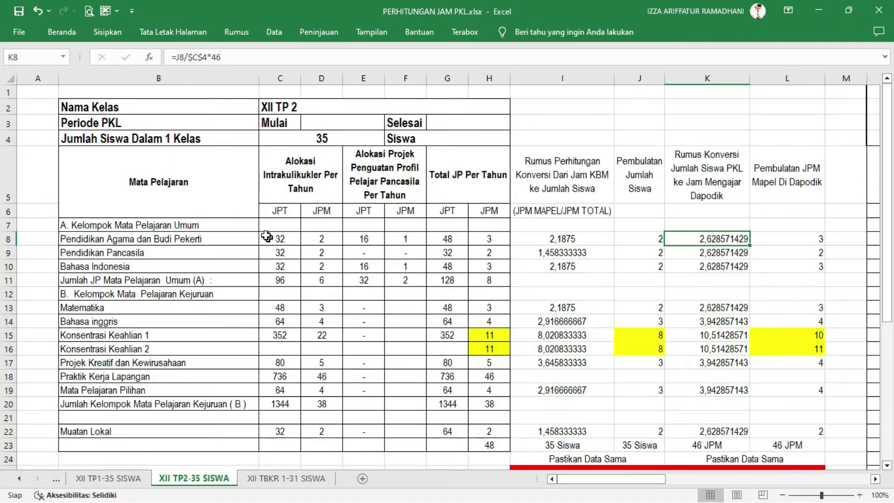
Review the total weekly JPM hours of each subject in the XII TP 2 table, including both Konsentrasi Keahlian rows and the overall sum
drag(213, 225, 493, 445)
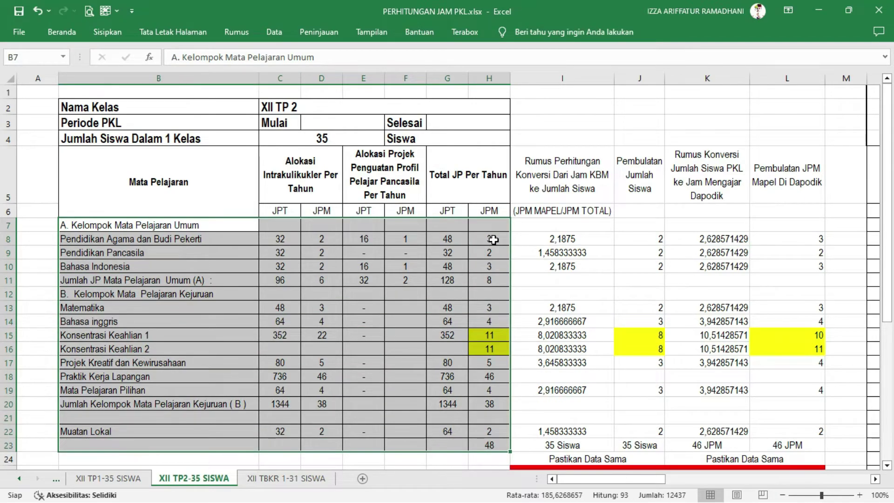
click(494, 240)
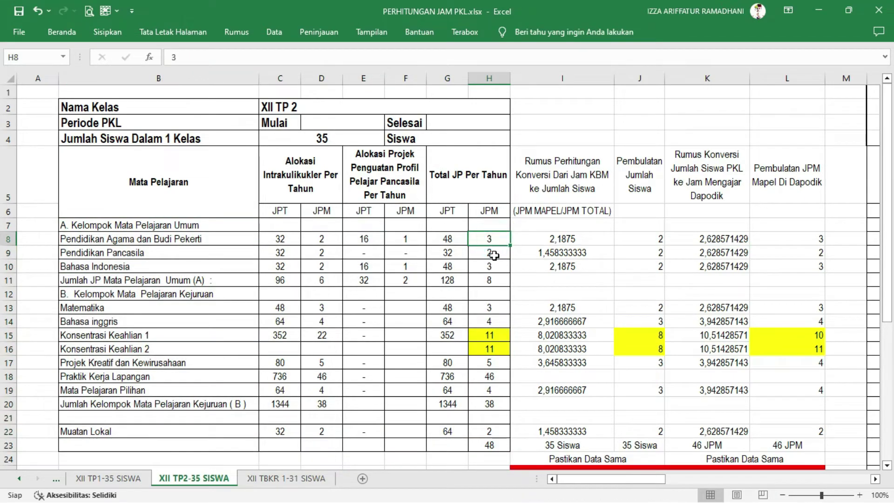
click(493, 256)
click(494, 266)
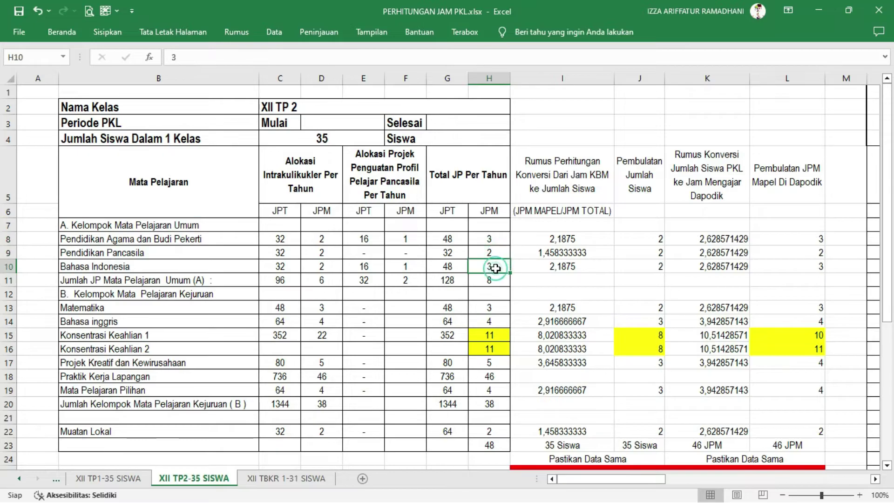
click(495, 308)
click(494, 322)
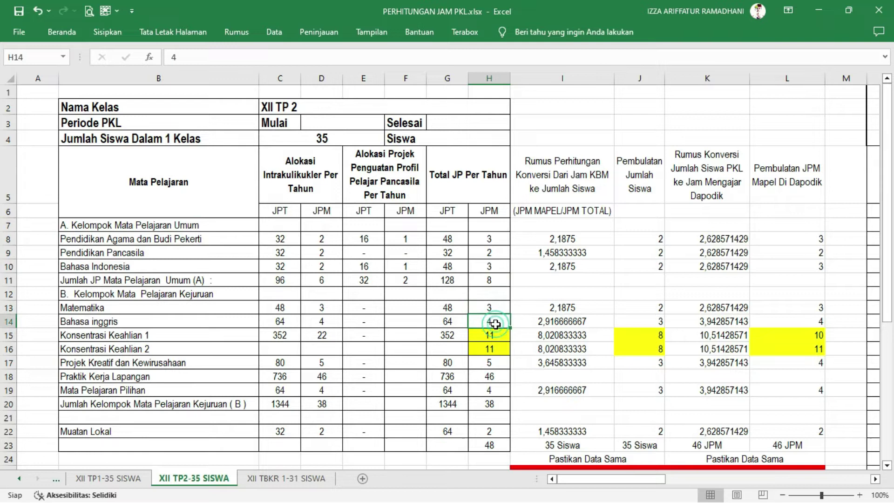
click(326, 337)
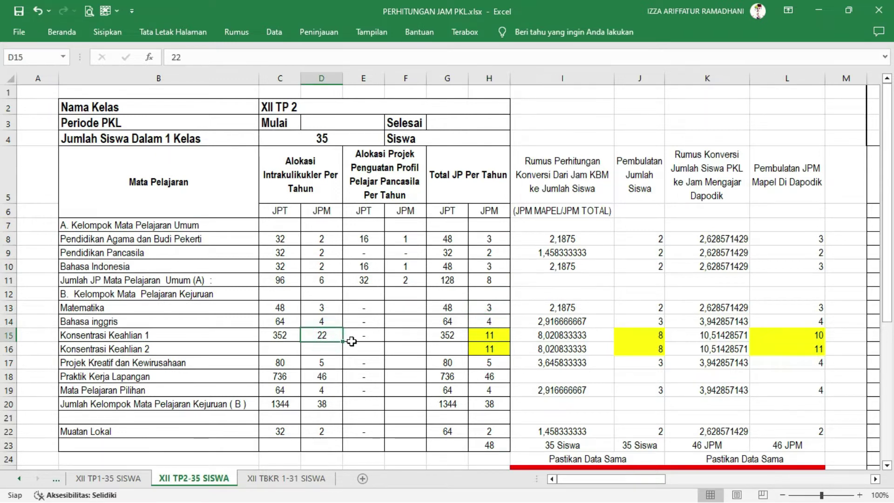
drag(486, 335, 491, 346)
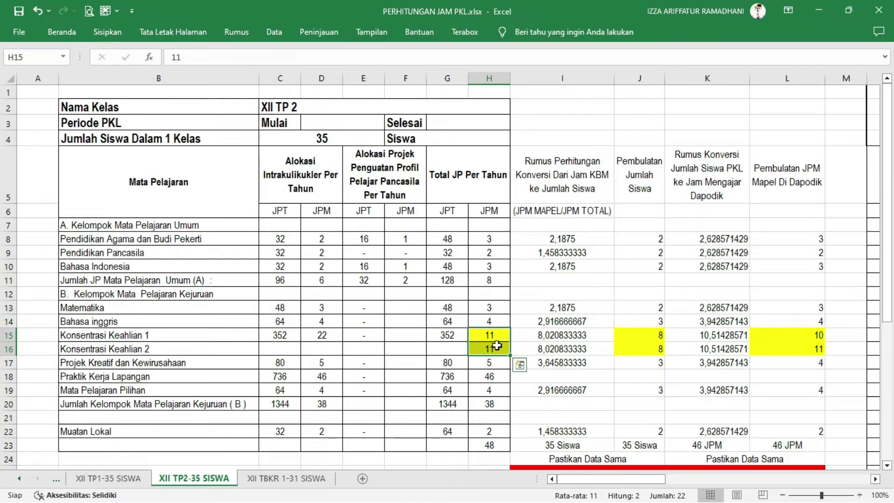
click(487, 364)
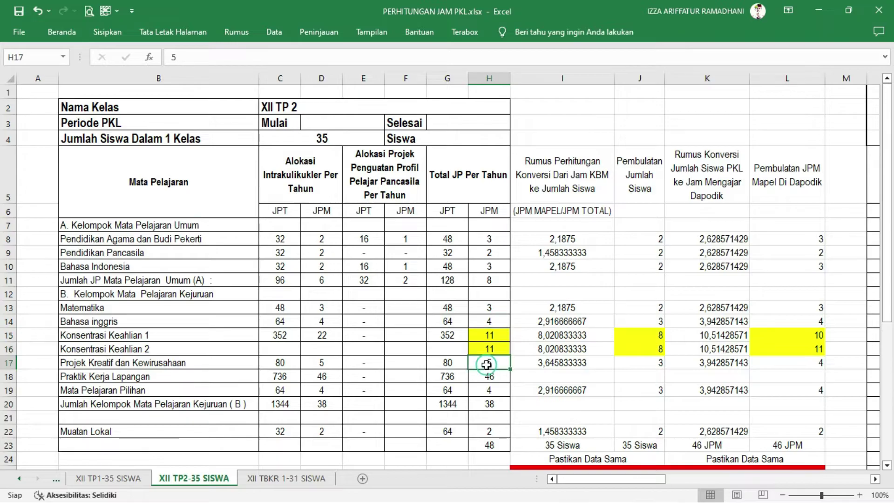
click(492, 377)
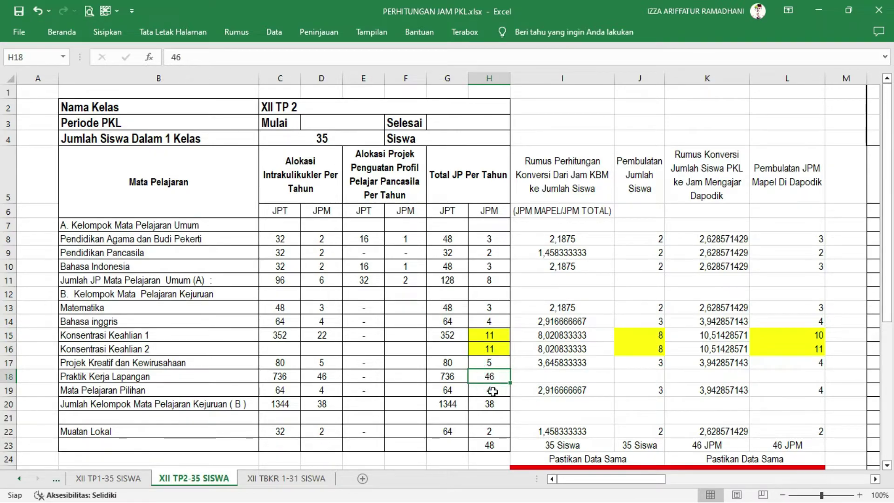
click(489, 391)
click(499, 433)
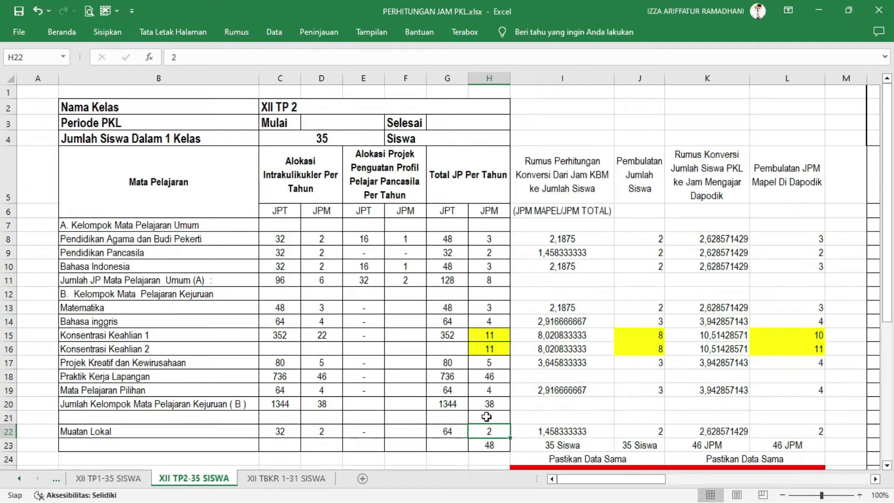
click(494, 447)
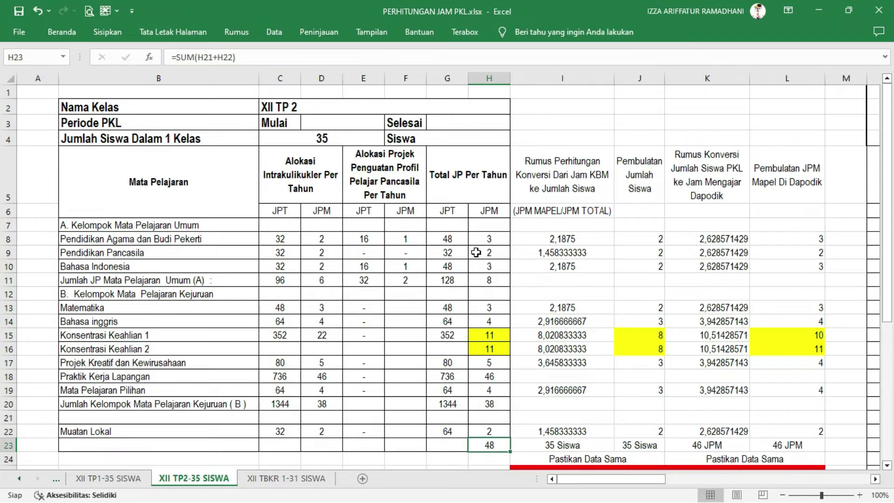
Read the headings of the student-count conversion, student rounding and Dapodik teaching-hour conversion columns beside the Total JP Per Tahun hours
click(489, 238)
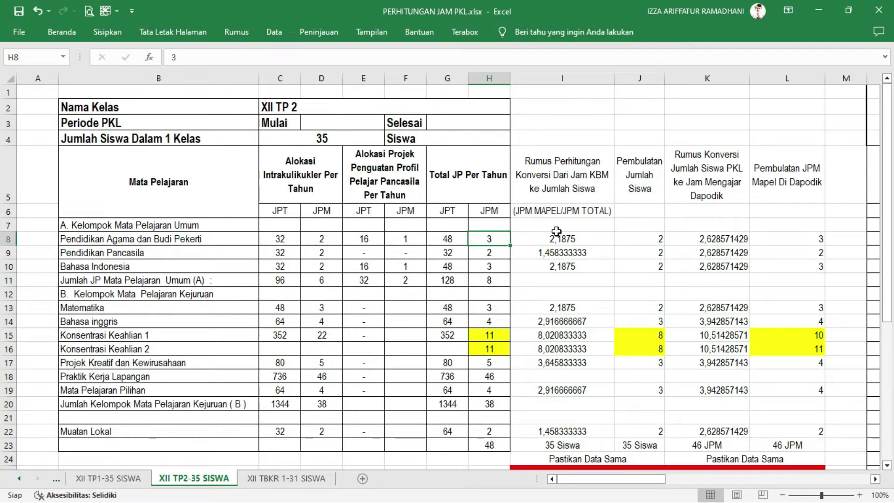
click(546, 178)
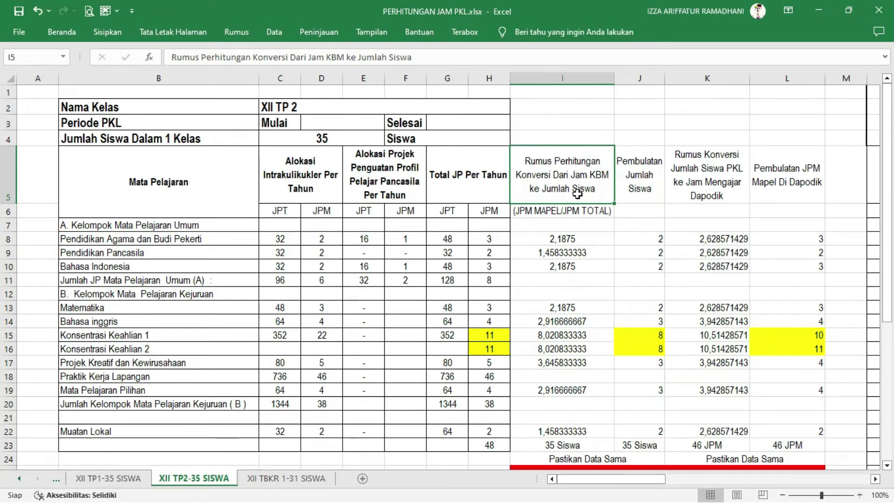
click(637, 184)
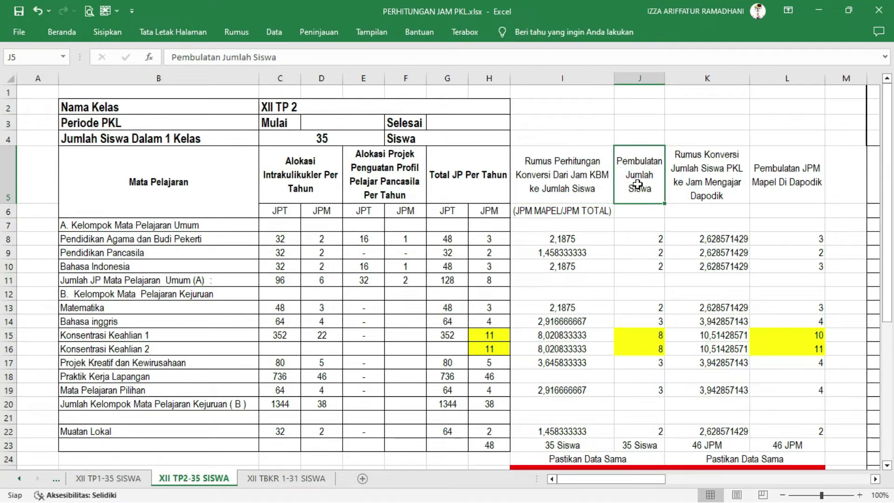
click(724, 181)
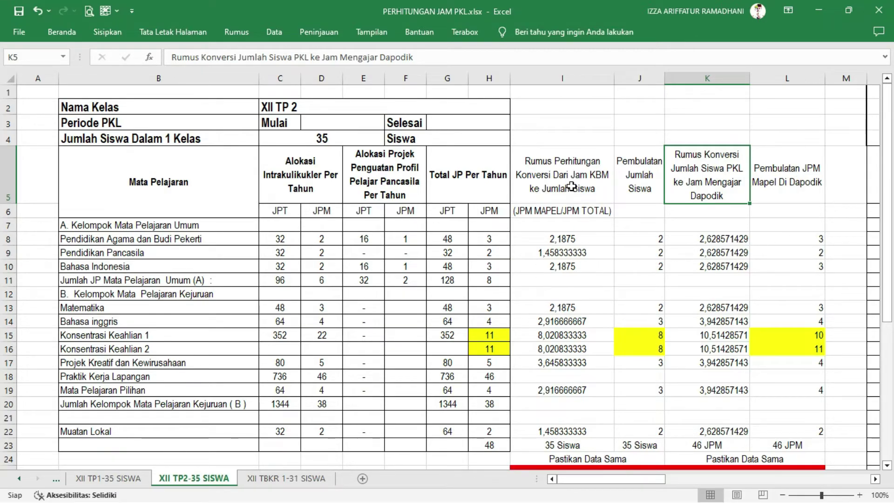
click(564, 173)
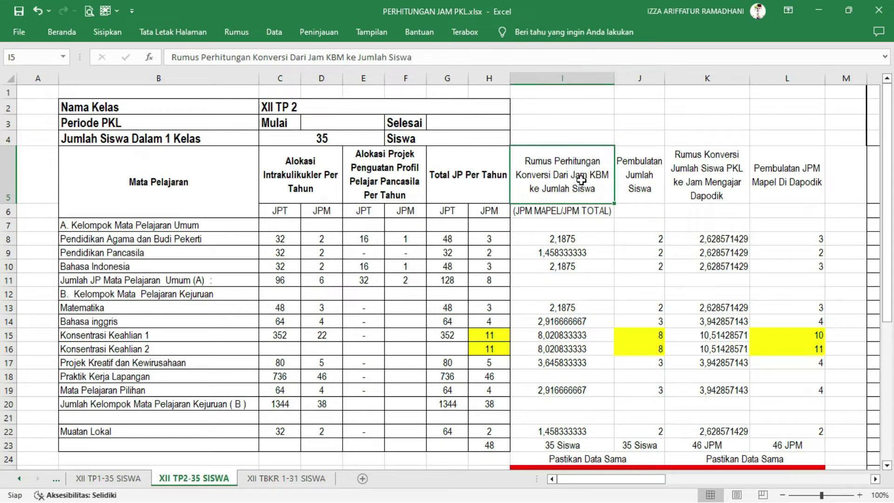
Inspect the student-count conversion formula for Pendidikan Agama in I8 and the cells it uses: H8, H23 and C4
click(571, 239)
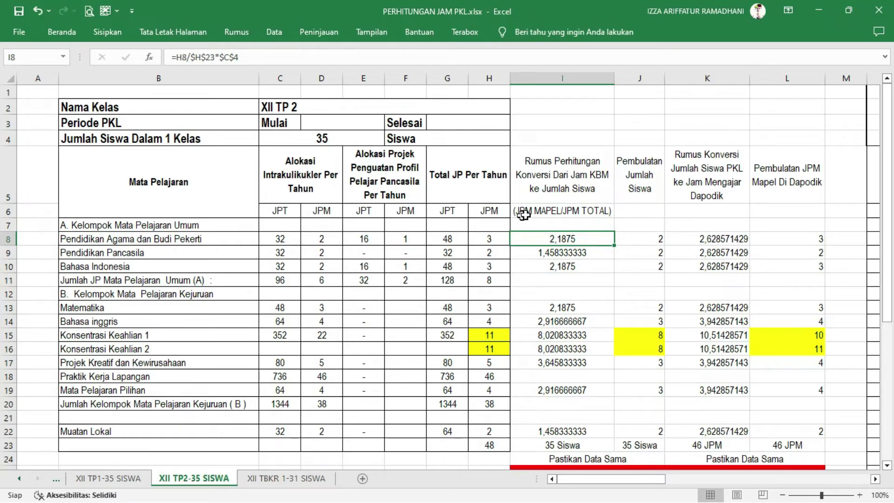
click(502, 239)
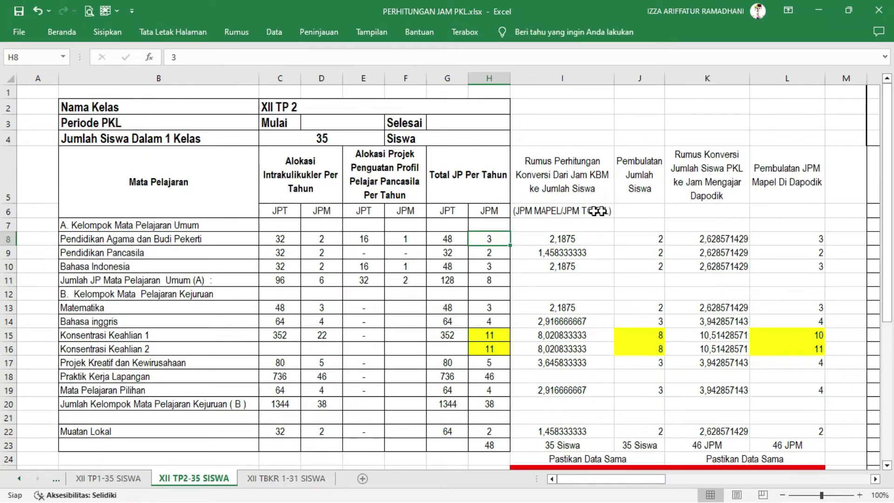
click(495, 446)
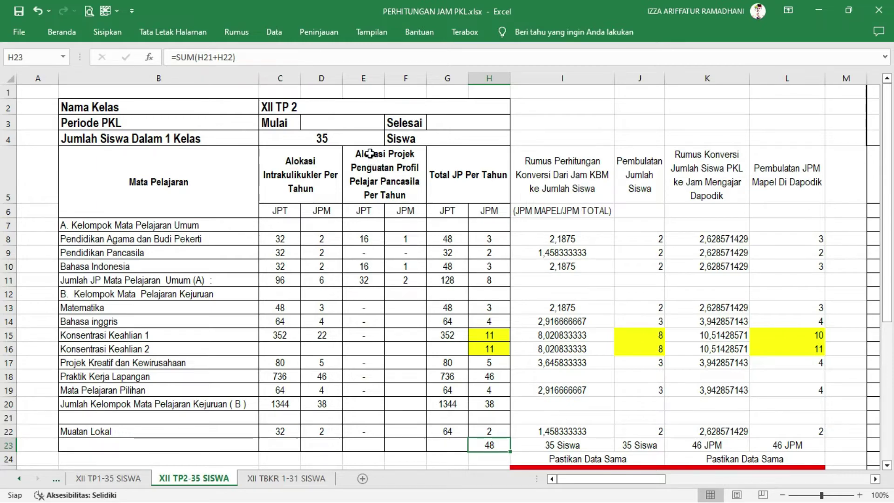
click(337, 138)
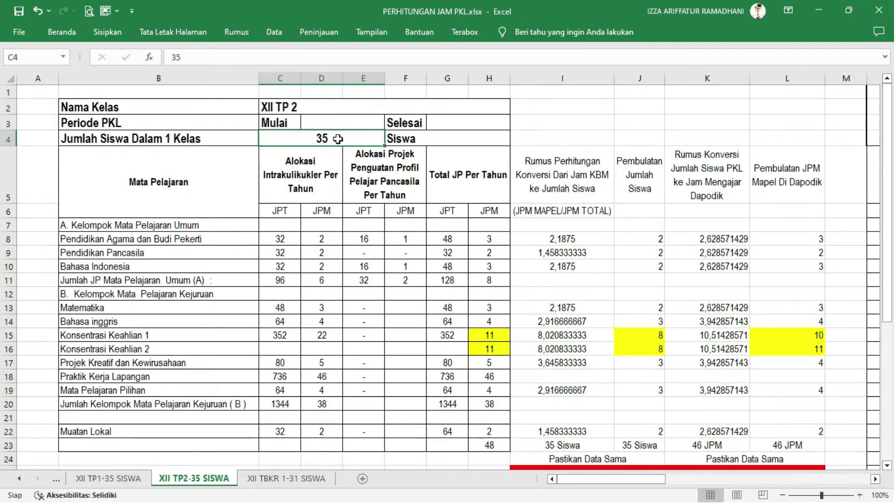
click(583, 240)
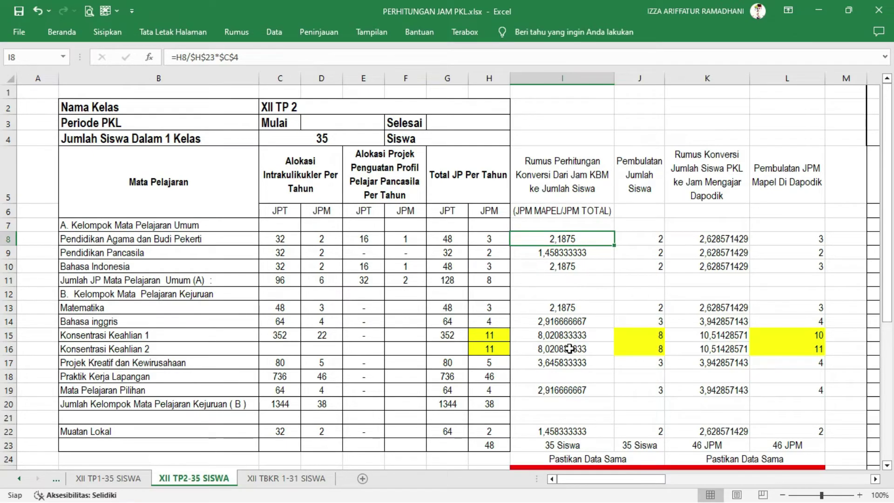
Check the converted student counts in I8:I22 and compare their sum in I23 with the class size in C4
click(582, 252)
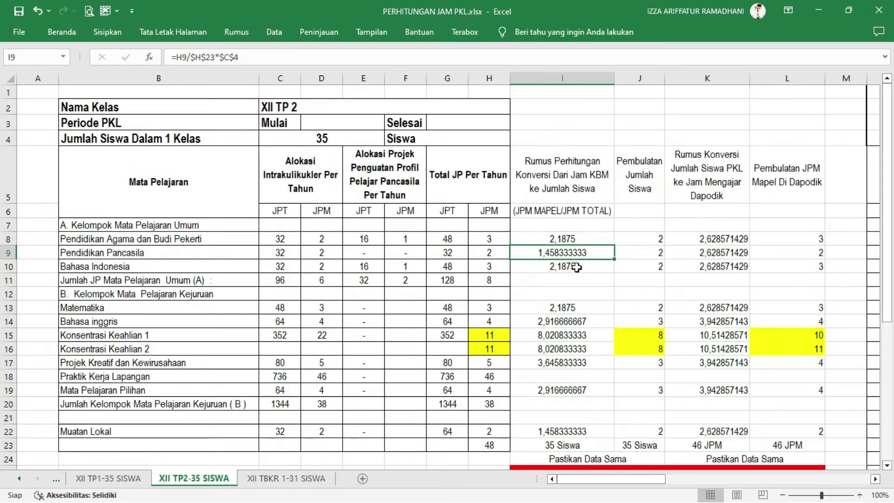
click(577, 234)
drag(577, 270, 576, 439)
click(581, 446)
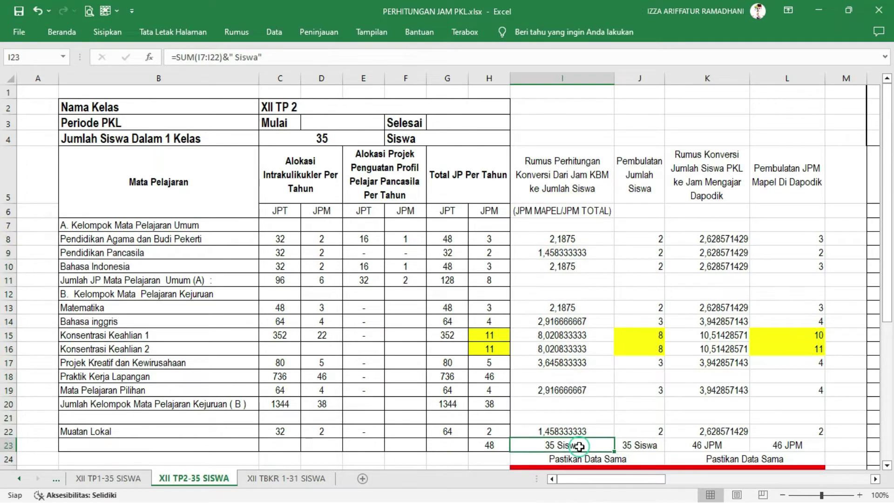
click(341, 137)
drag(887, 311, 887, 320)
click(580, 432)
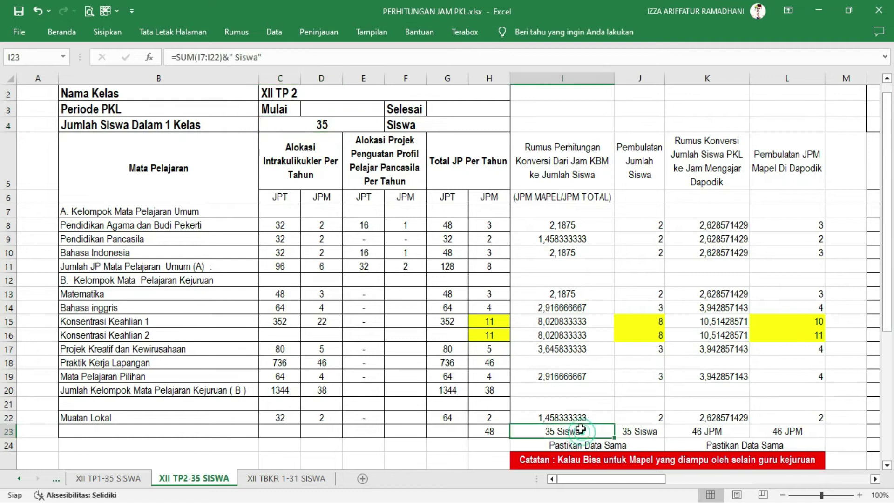
drag(563, 416, 578, 225)
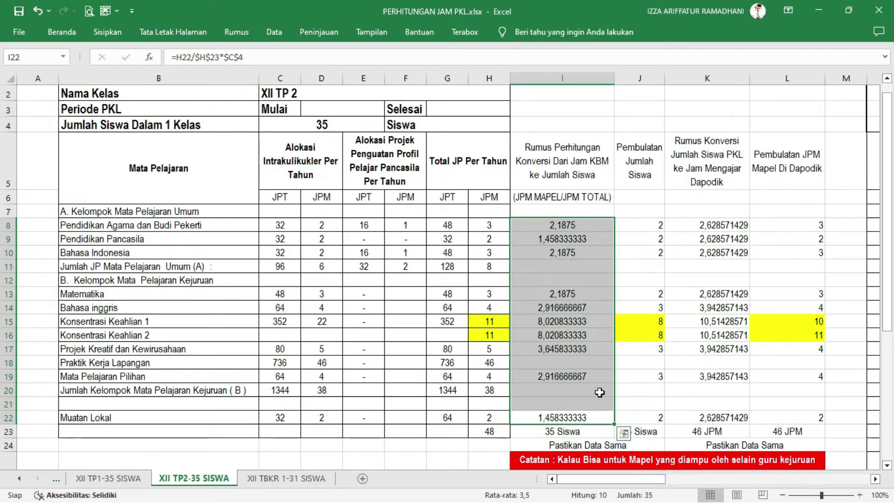
click(558, 431)
click(323, 126)
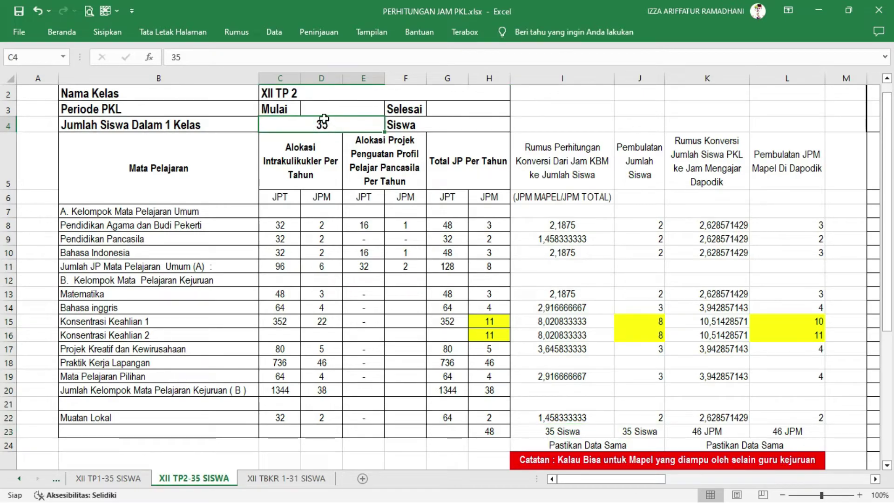
click(582, 431)
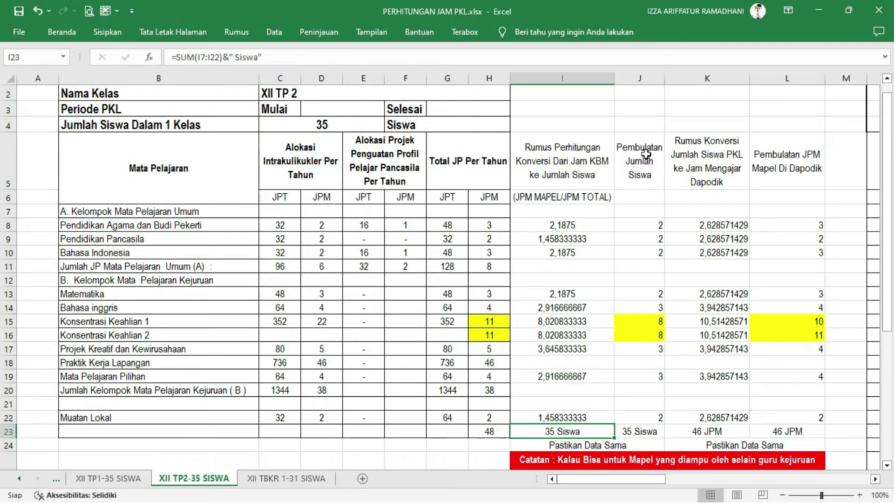
Compare the converted student counts in I8:I22 with the Pembulatan Jumlah Siswa column, including the sums in I23 and J23
click(577, 226)
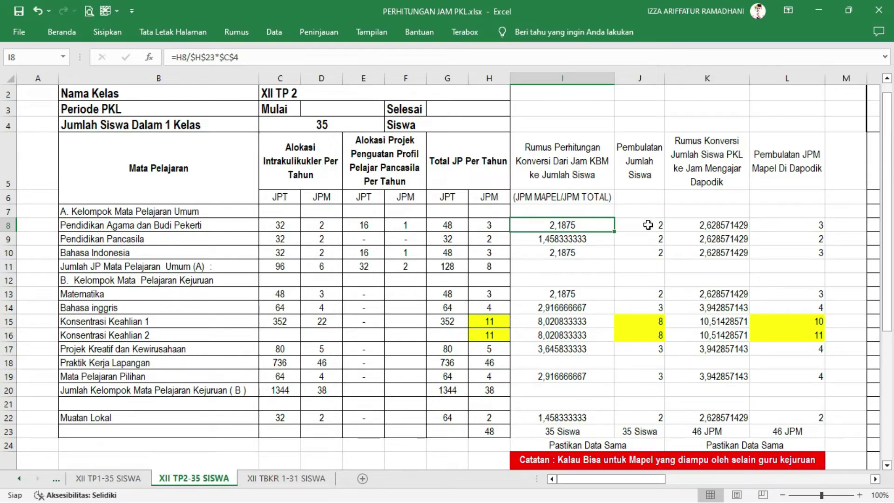
click(648, 225)
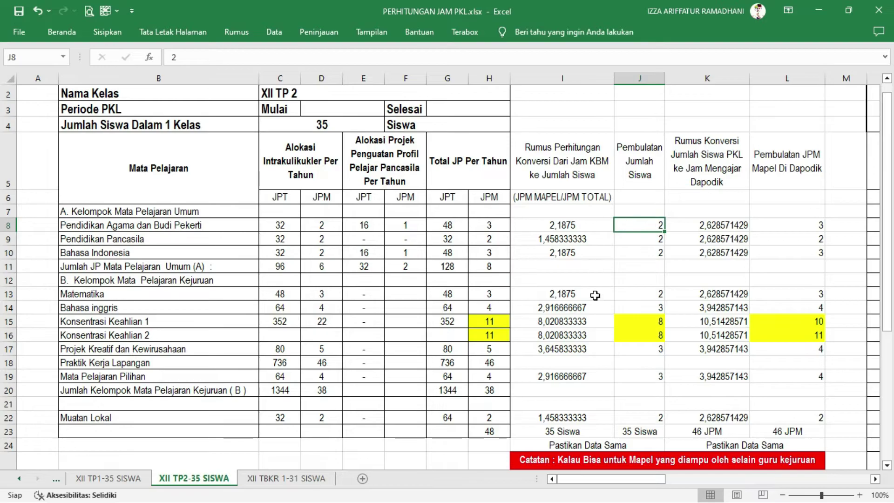
drag(571, 226, 579, 420)
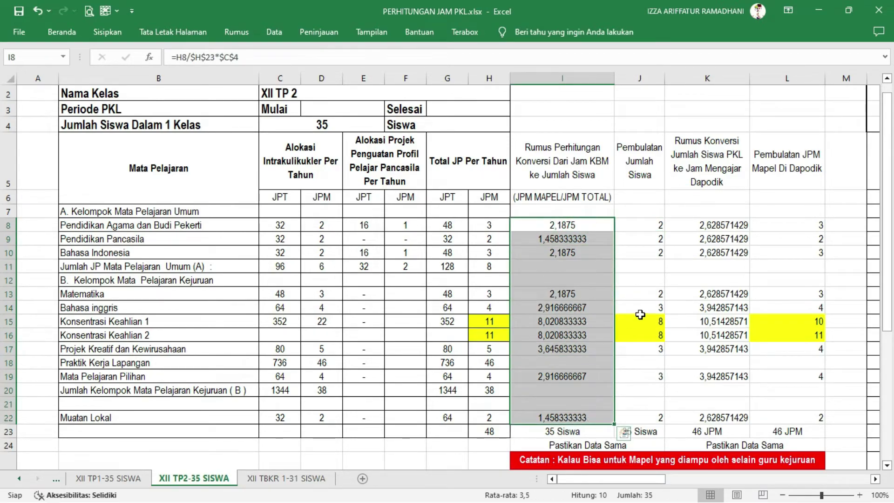
click(638, 148)
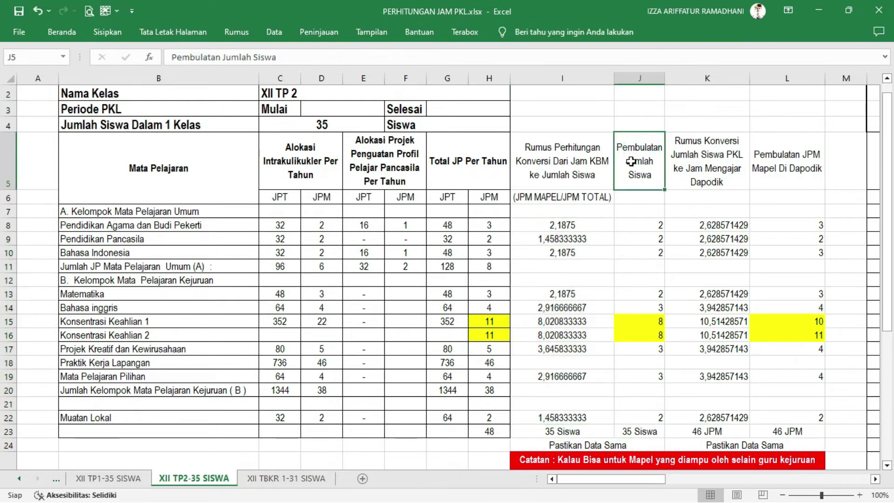
click(638, 432)
mouse_move(630, 432)
mouse_down()
mouse_move(585, 431)
mouse_move(624, 437)
mouse_up()
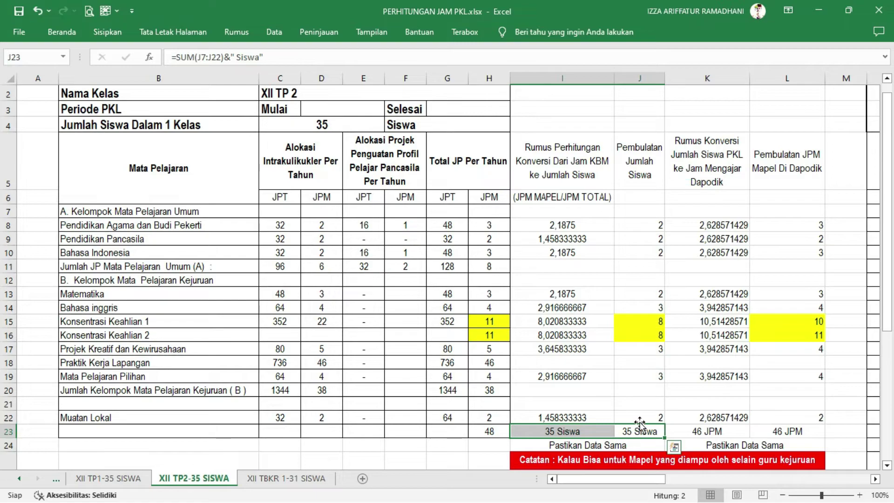
click(644, 432)
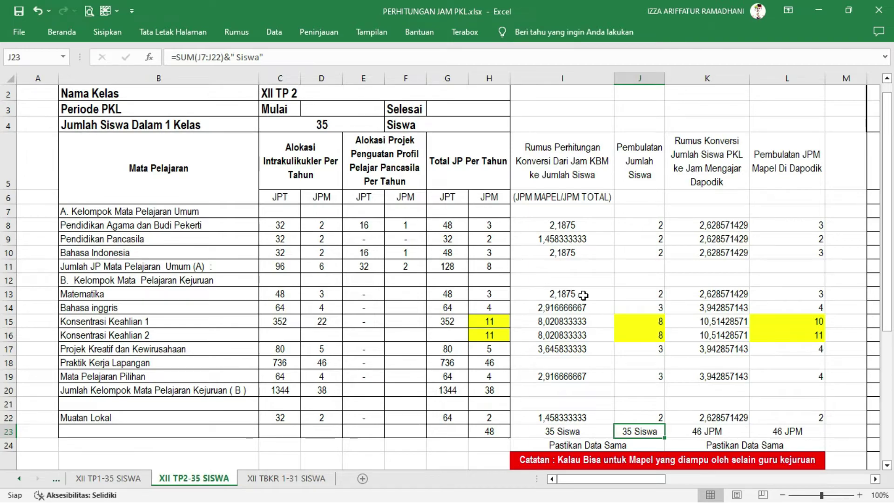
Review the rounded student counts from Matematika in J13 down to Muatan Lokal in J22, then the column's sum in J23
click(654, 294)
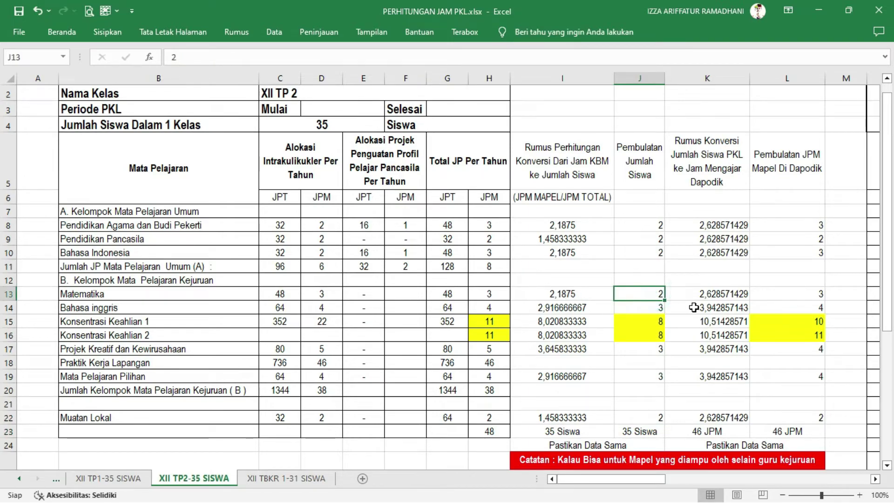
key(Down)
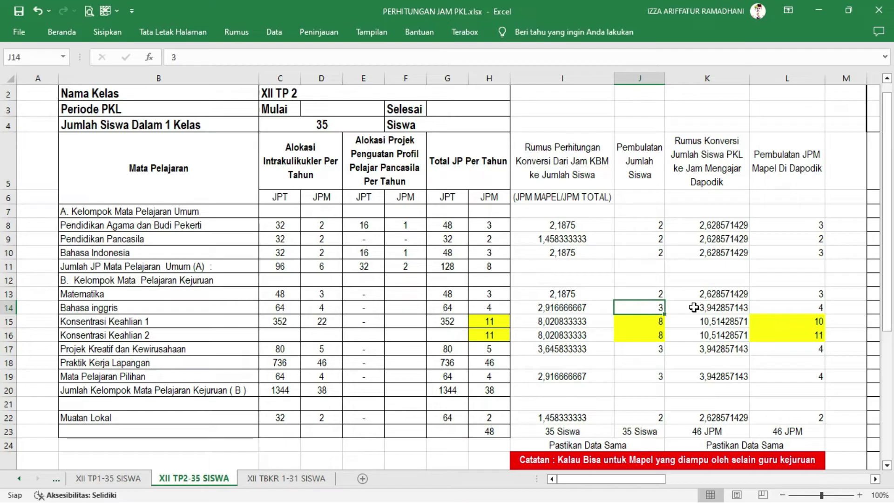
key(Down)
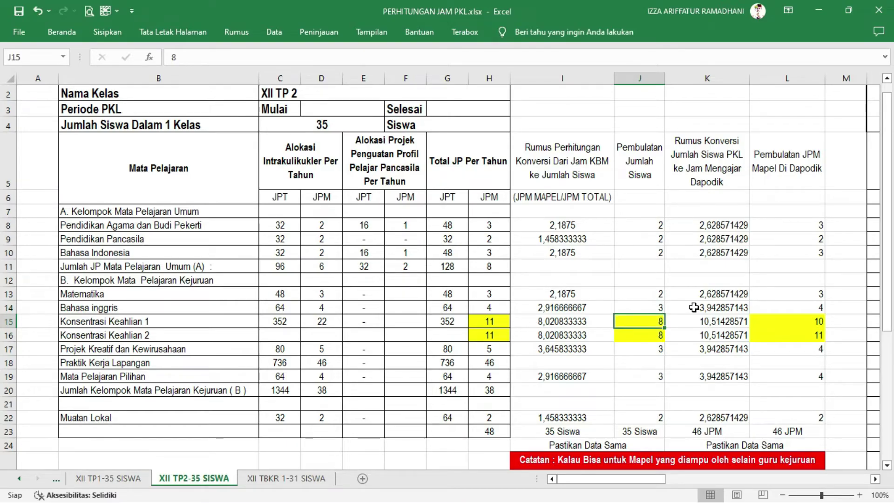
key(Down)
key(Down)
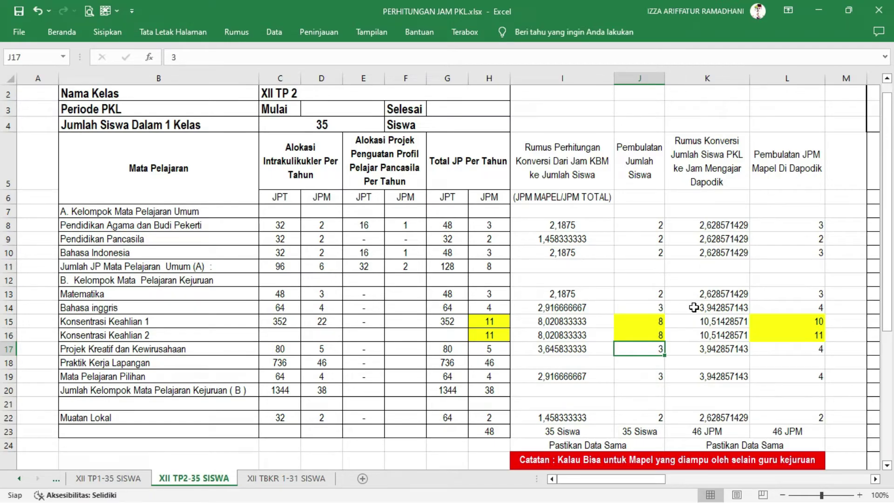
key(Down)
key(Down)
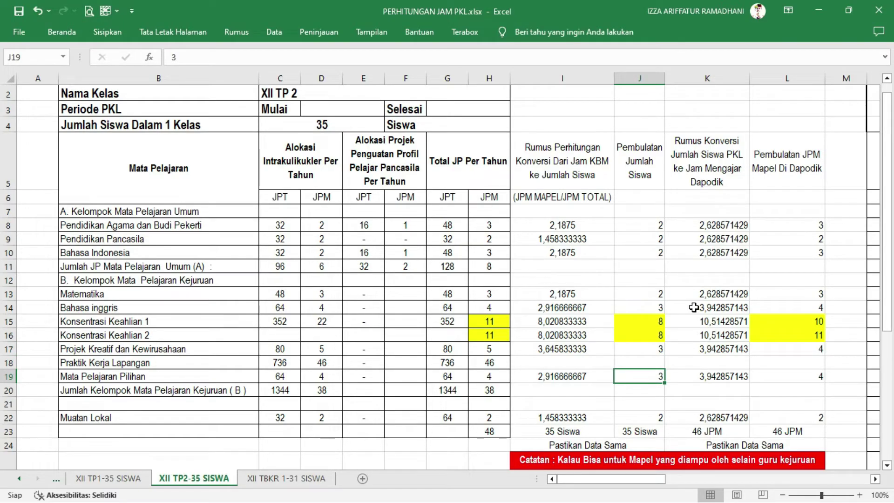
key(Down)
key(Down)
key(Down)
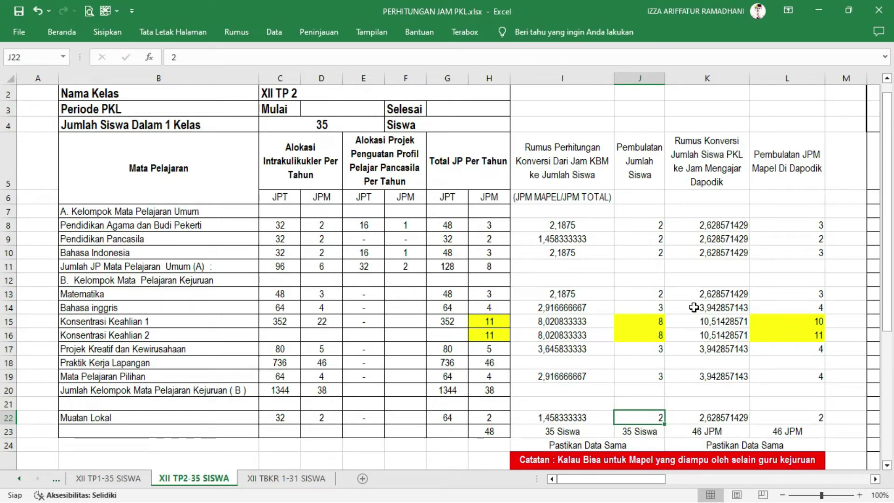
drag(637, 225, 648, 386)
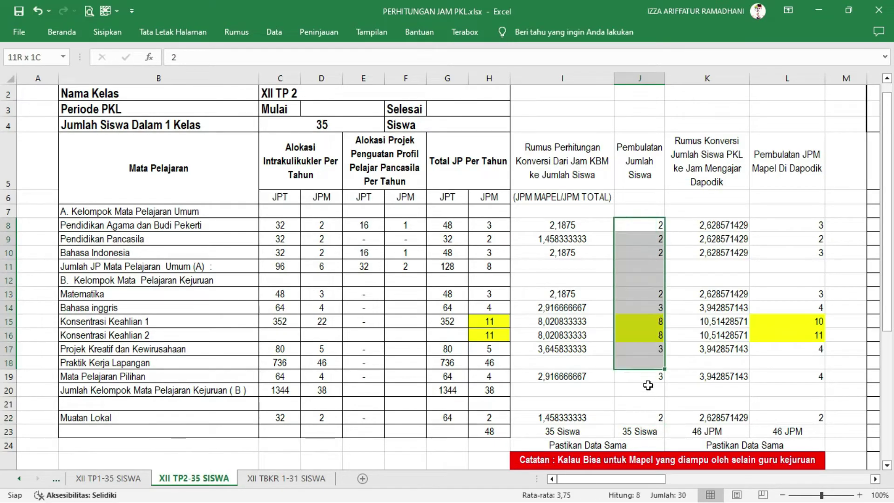
click(631, 431)
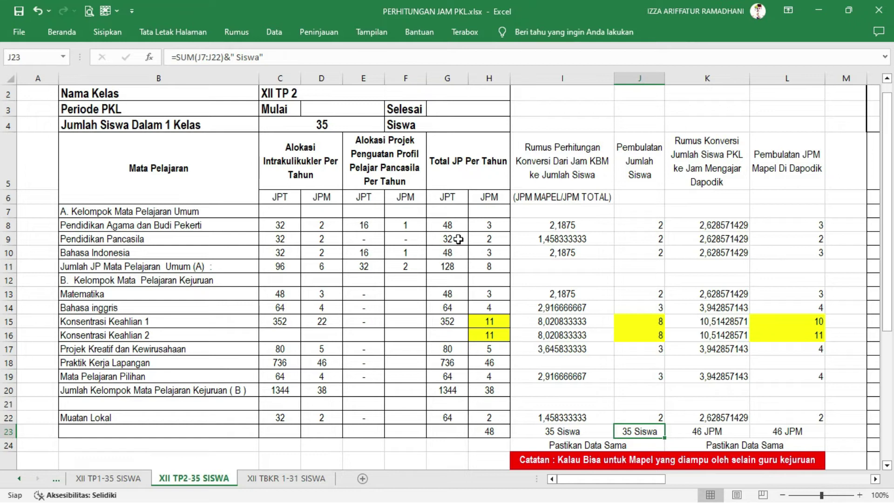
Go through each subject's rounded student count from Pendidikan Agama in J8 to Muatan Lokal in J22 and check the total formula in J23
click(642, 224)
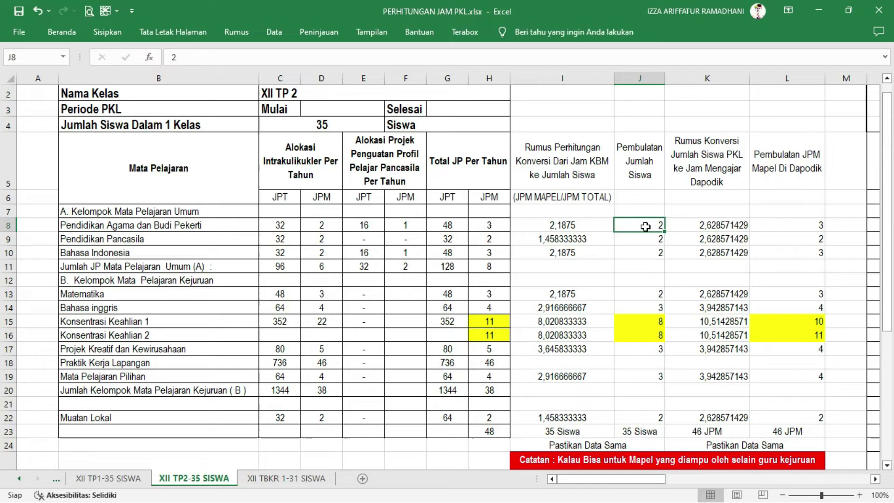
key(Down)
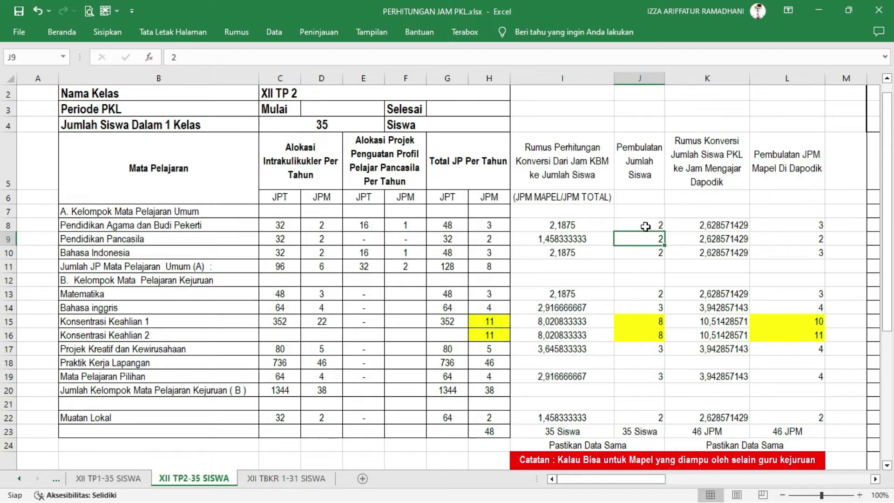
key(Down)
key(Down)
key(Down)
key(Down)
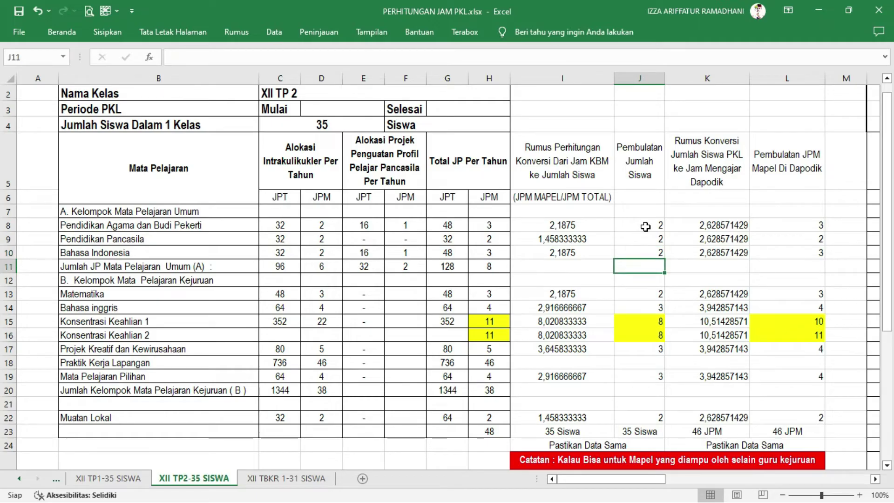
key(Down)
key(Down)
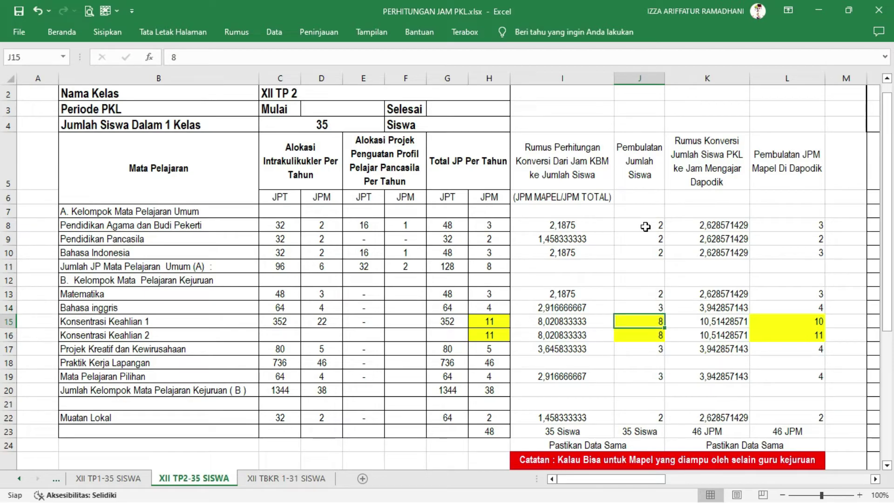
key(Down)
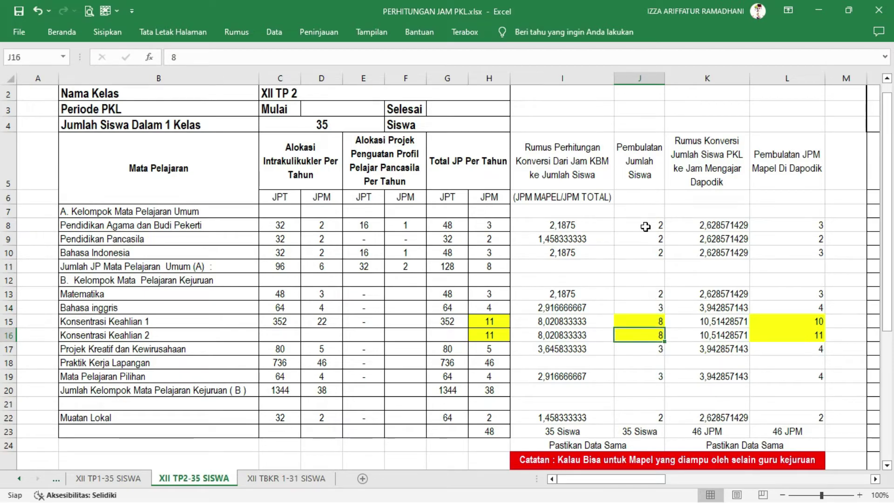
key(Down)
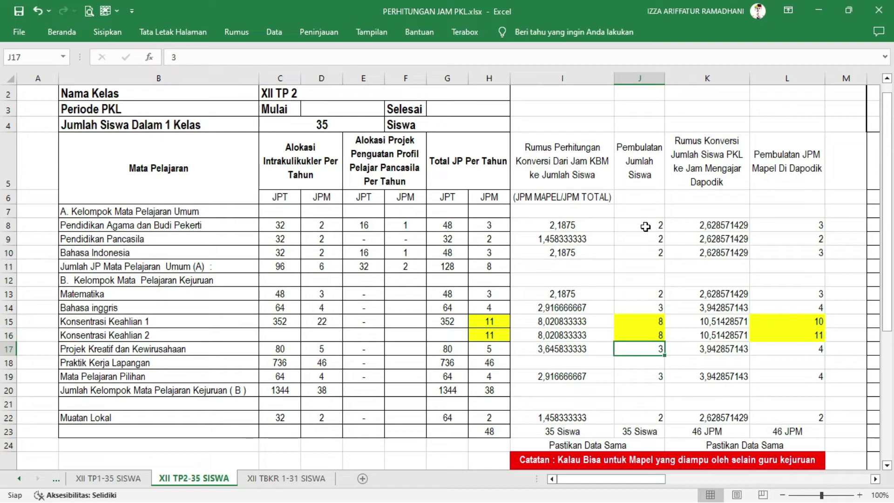
key(Down)
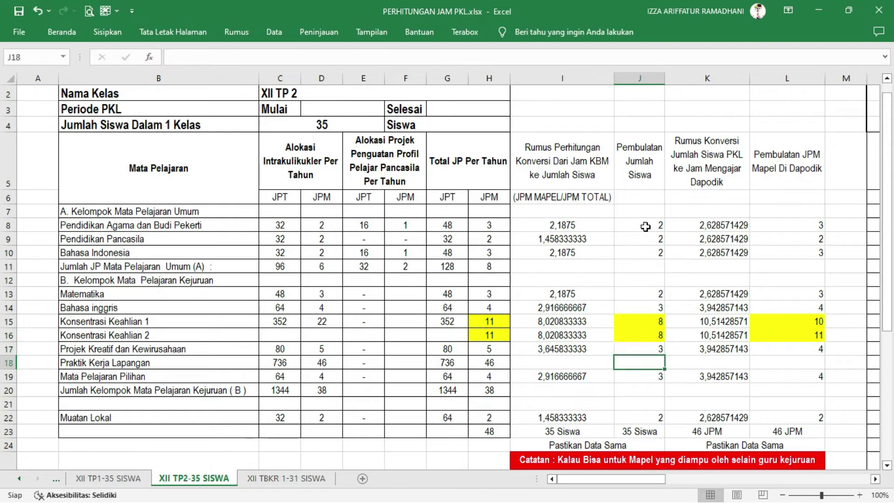
key(Down)
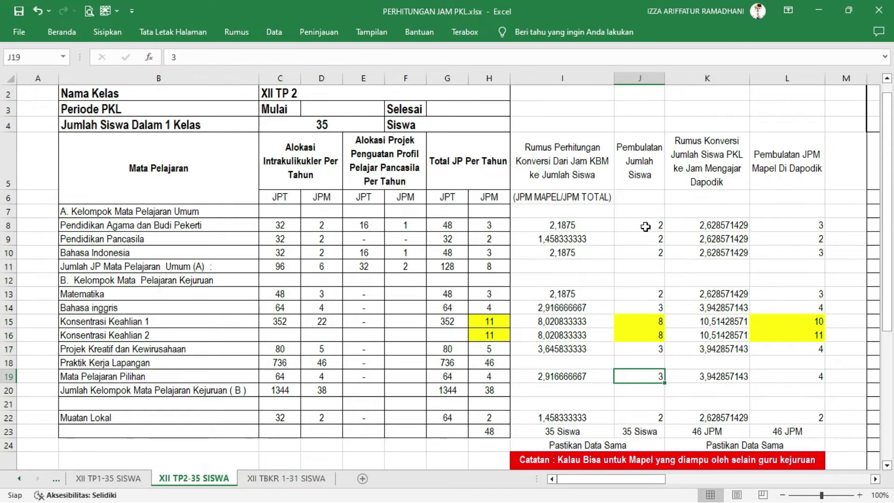
key(Down)
key(Down)
key(Down)
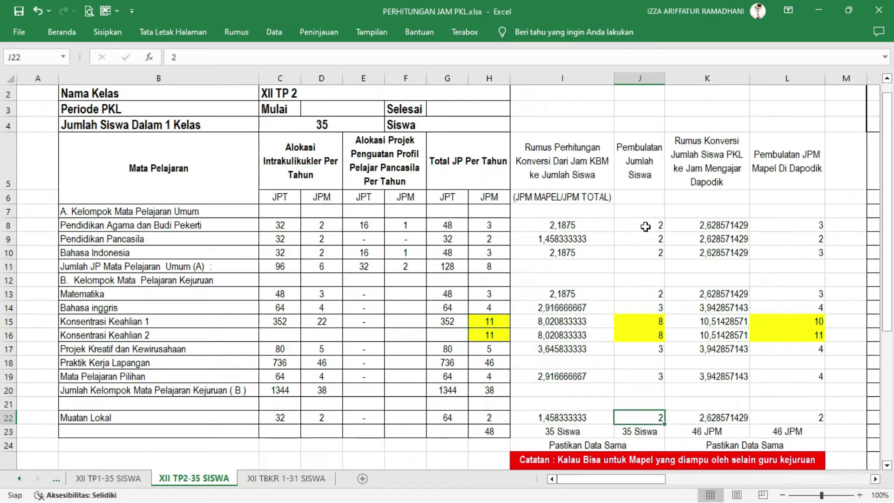
key(Down)
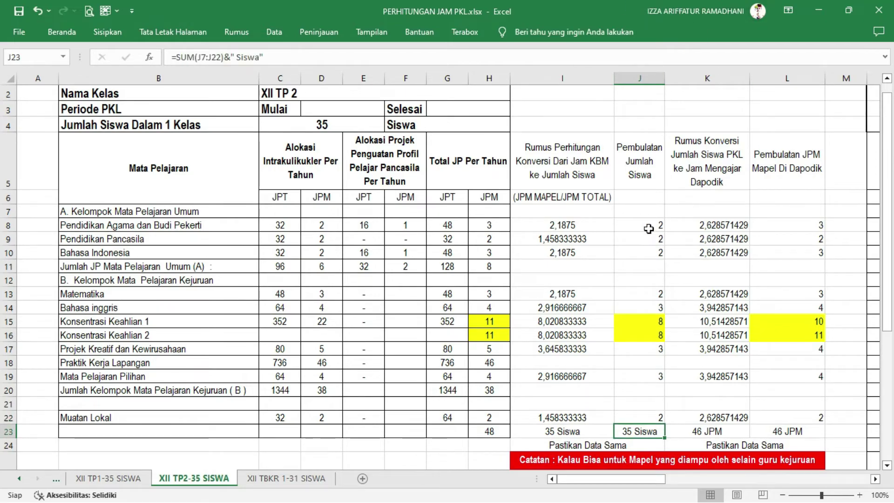
drag(648, 221, 646, 409)
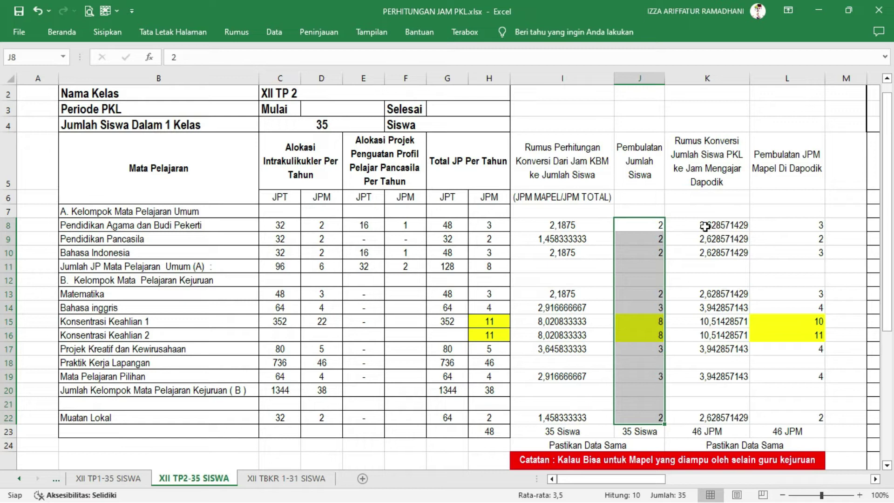
Inspect the Dapodik teaching-hour conversion formula for Pendidikan Agama in K8 alongside its rounded student count in J8 and the student total in J23
click(719, 226)
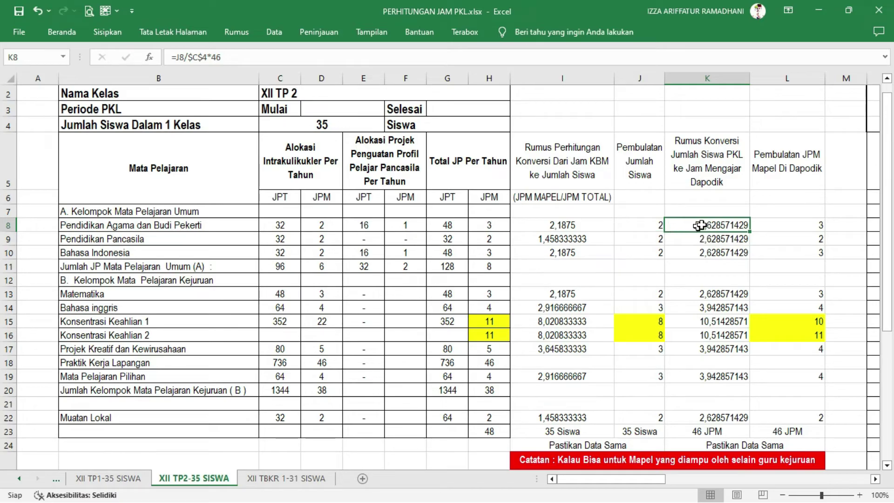
click(655, 225)
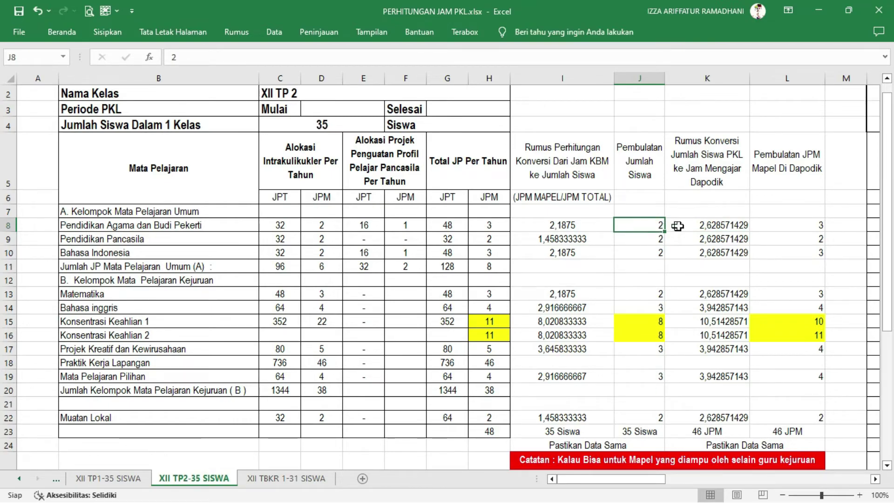
click(642, 435)
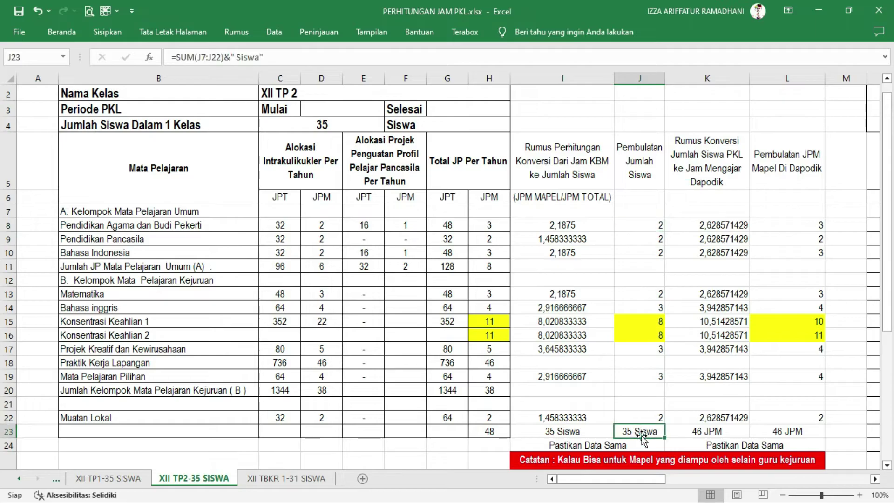
click(693, 224)
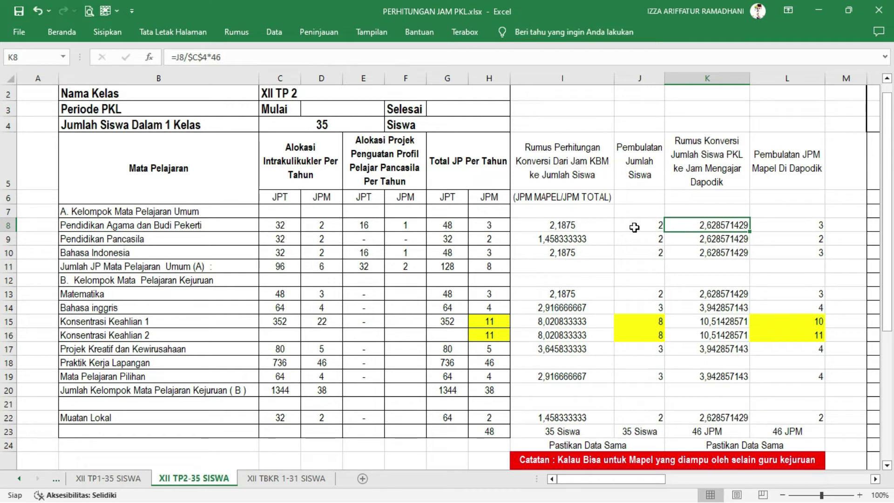
Check the converted Dapodik teaching hours in K8:K22 against their sum formula in K23
drag(729, 225, 723, 417)
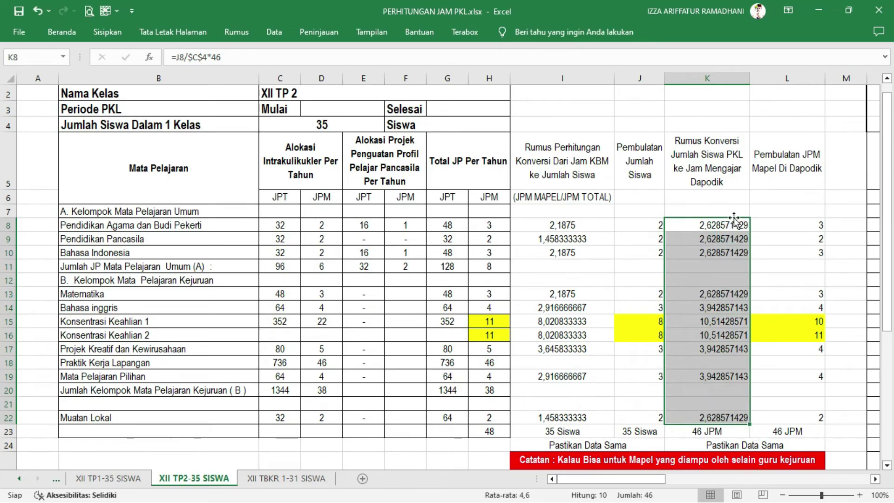
click(721, 225)
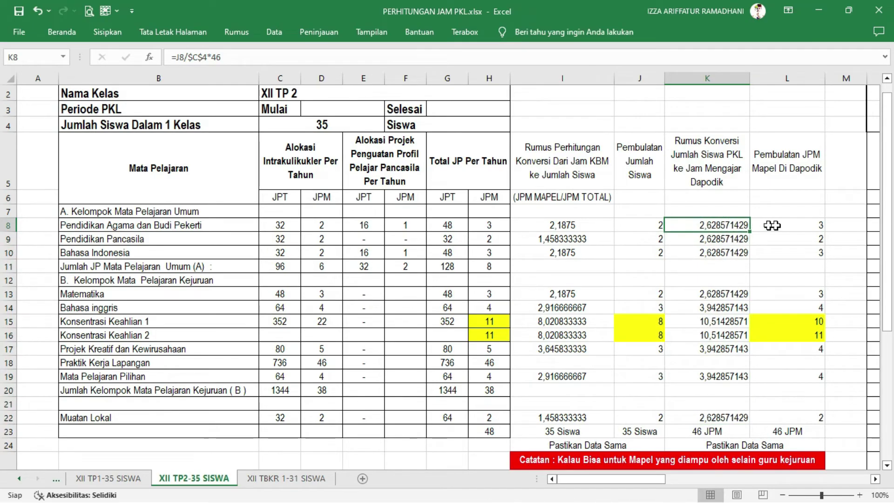
drag(722, 417, 707, 226)
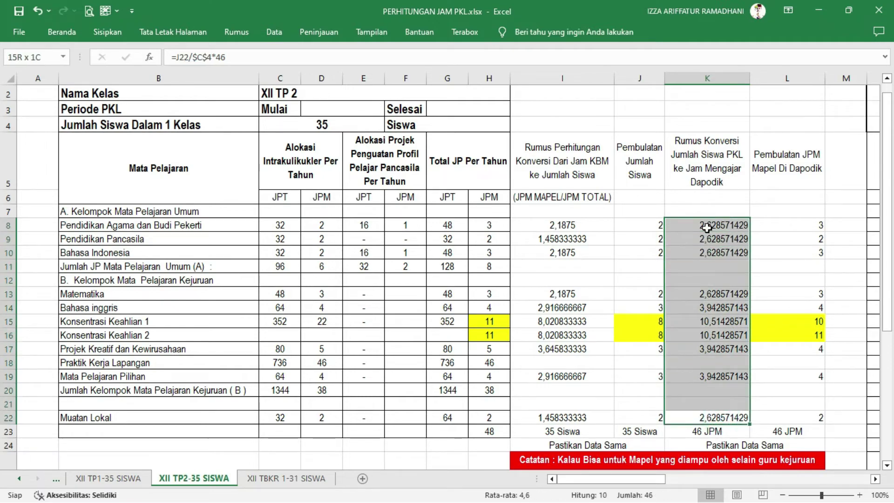
click(717, 432)
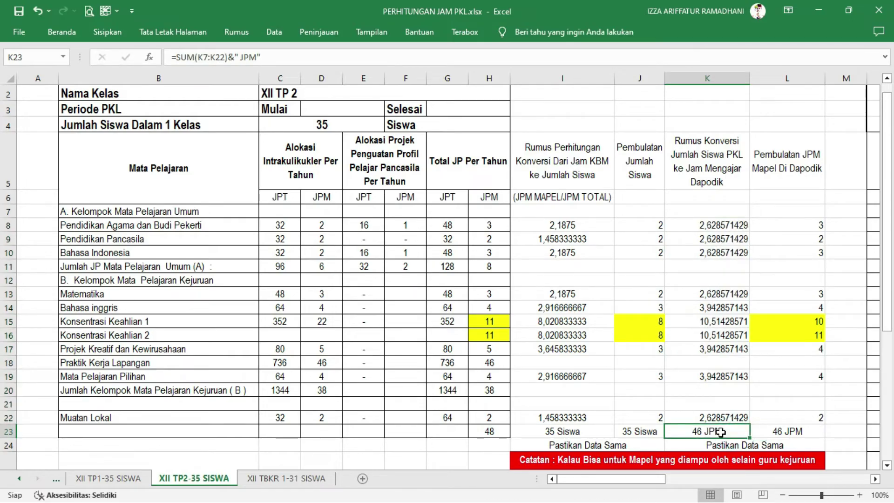
drag(722, 225, 722, 414)
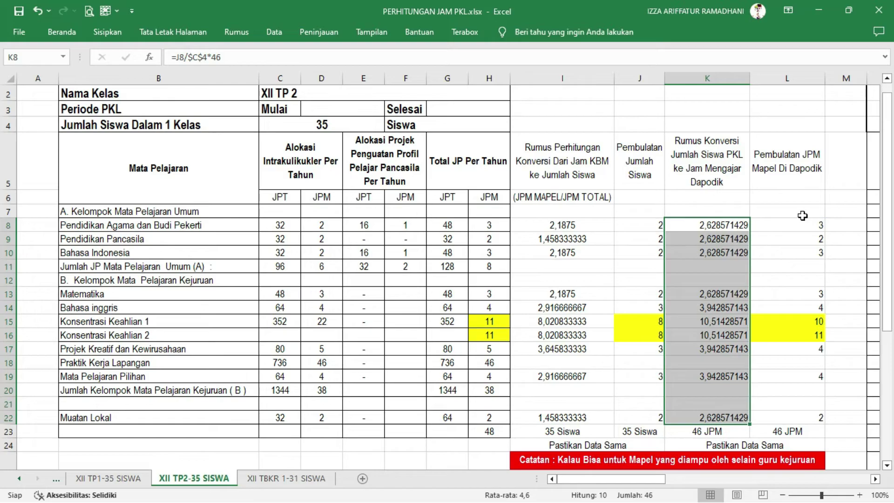
click(721, 227)
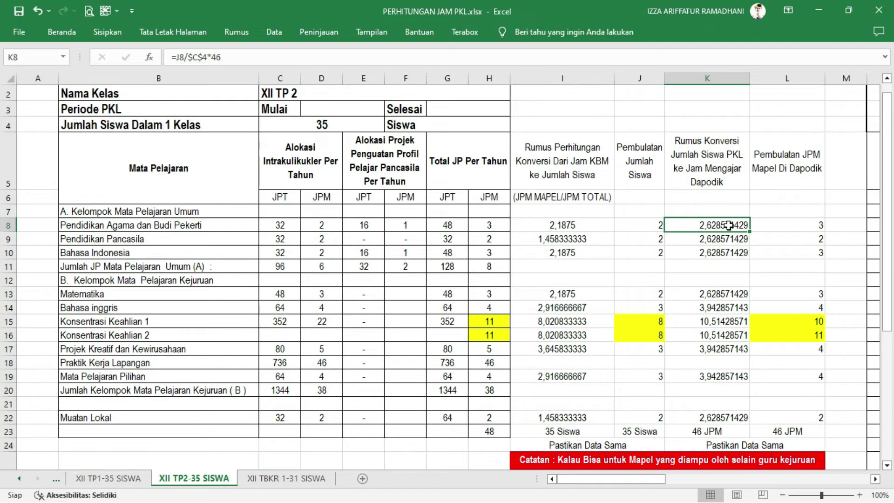
Compare the rounded Dapodik hours in L8:L10 with the subjects' total weekly hours in H8:H9 and the conversion formula in K9
click(797, 224)
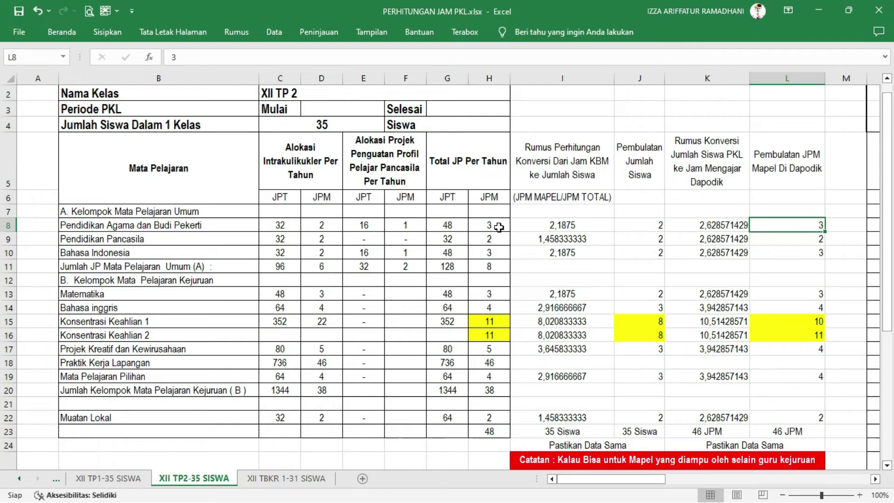
click(498, 227)
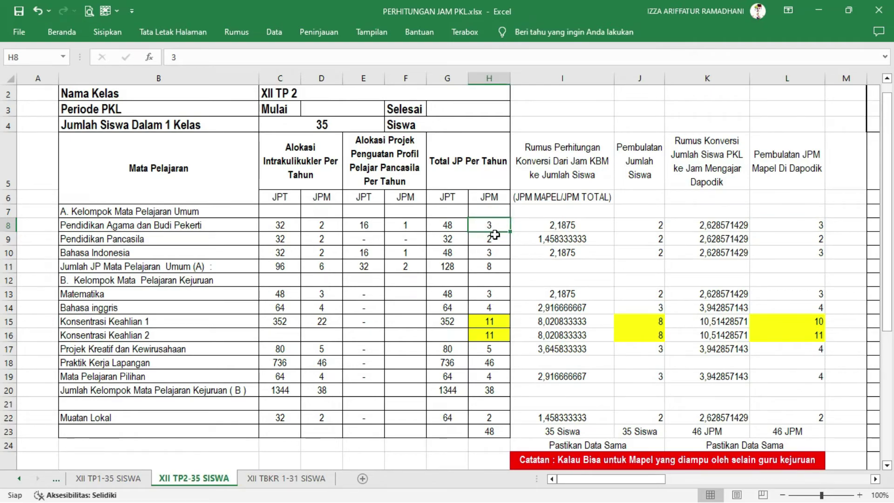
click(810, 228)
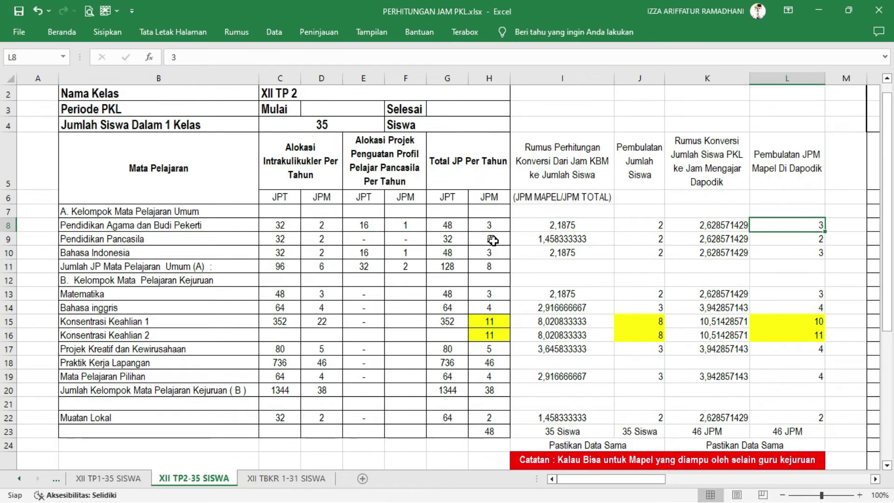
click(822, 237)
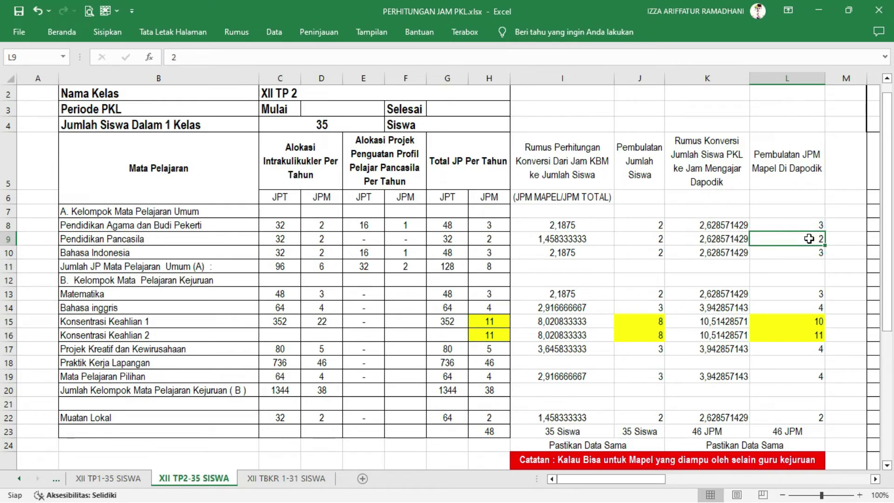
click(497, 238)
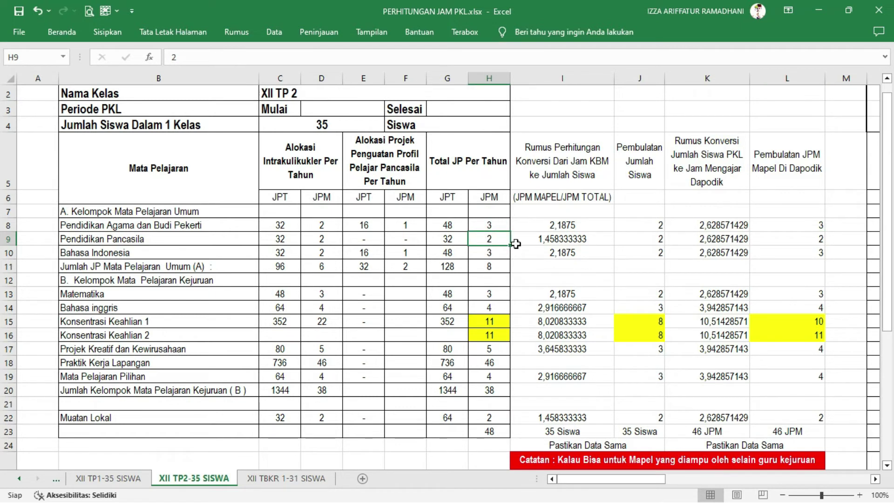
click(716, 236)
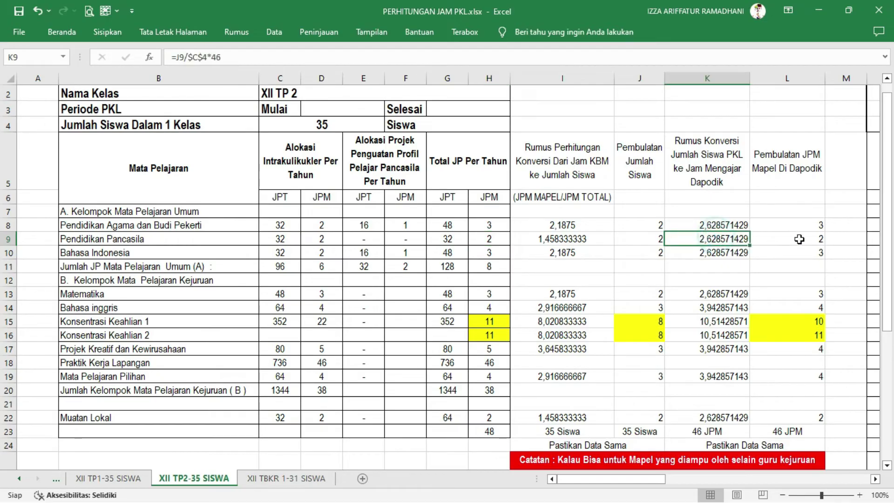
click(800, 239)
key(Return)
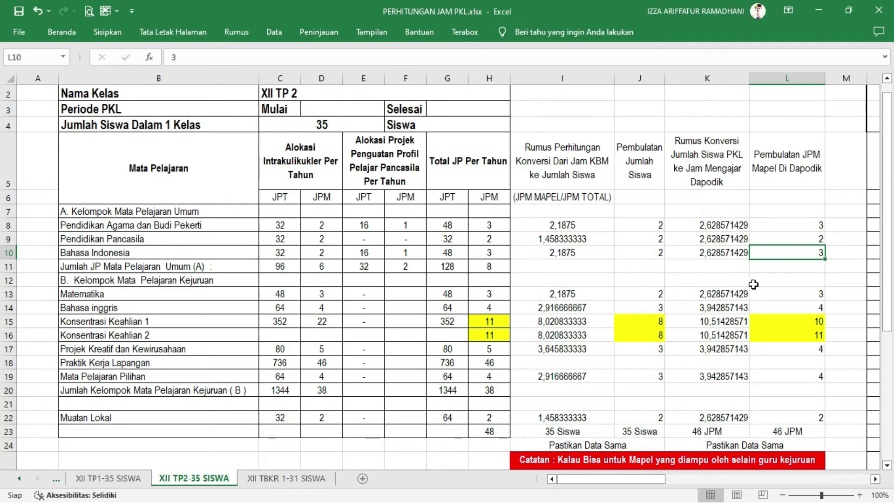
Compare the rounded Dapodik hours for Matematika and Bahasa Inggris in L13:L14 with their weekly hours in H13:H14
click(813, 295)
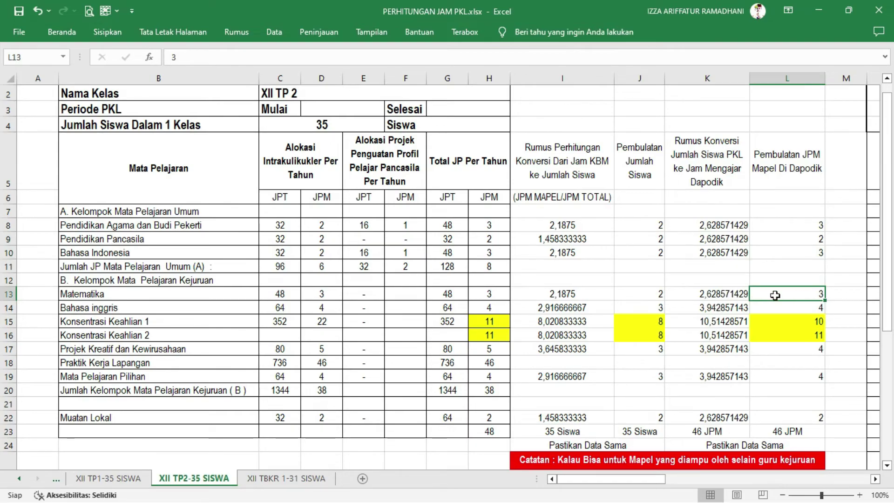
click(490, 295)
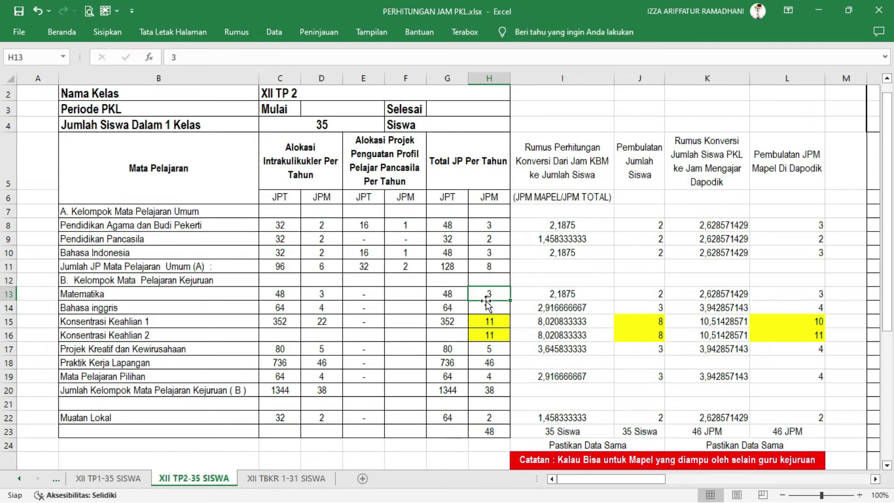
click(791, 305)
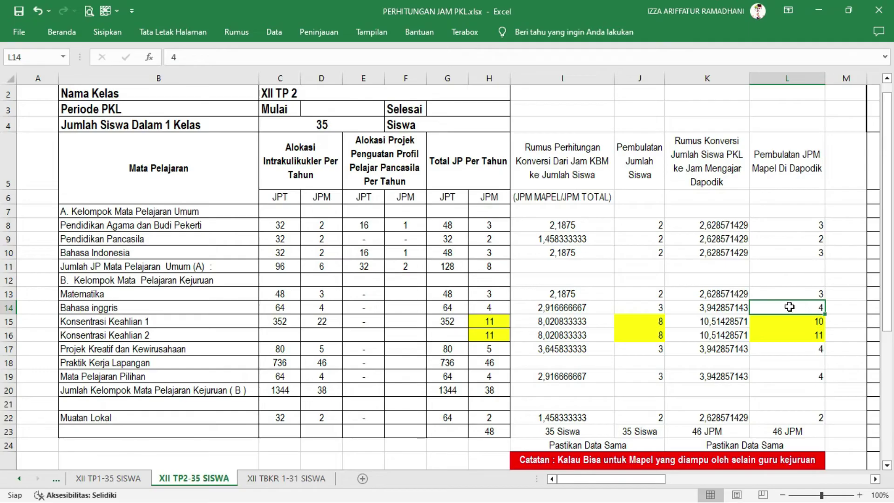
click(495, 307)
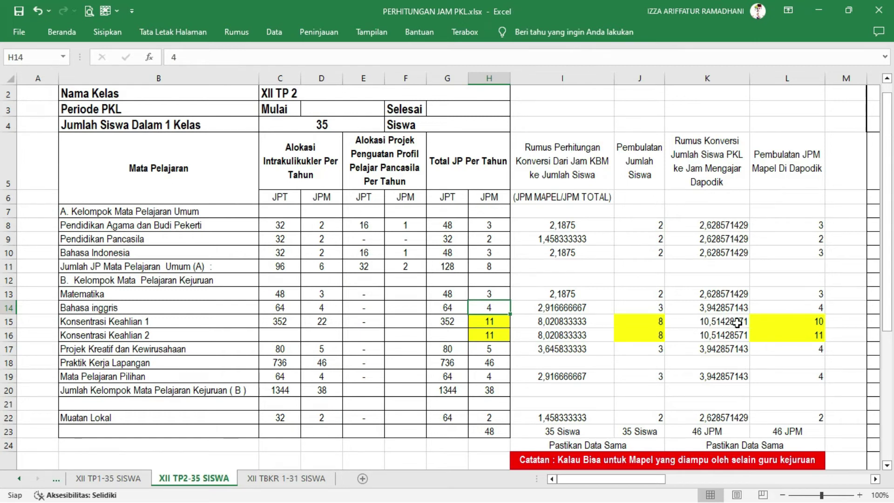
Review the rounded Dapodik hours from Konsentrasi Keahlian 1 in L15 down to Muatan Lokal in L22
click(805, 321)
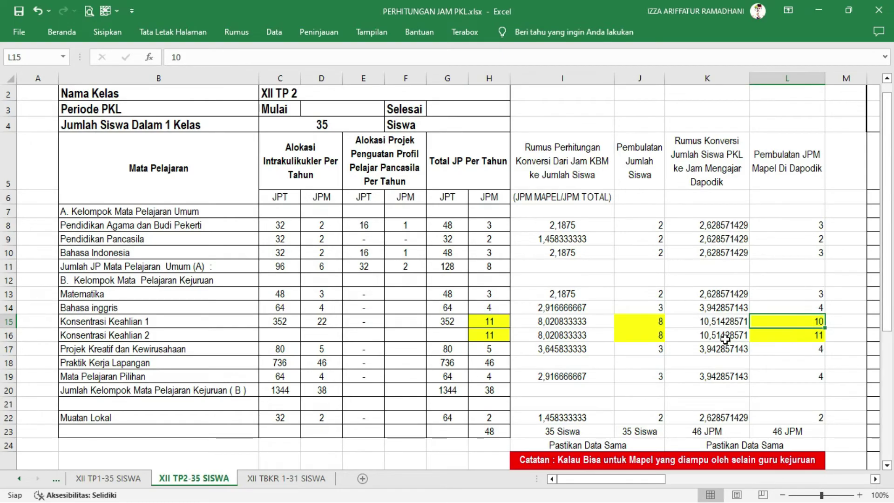
click(793, 335)
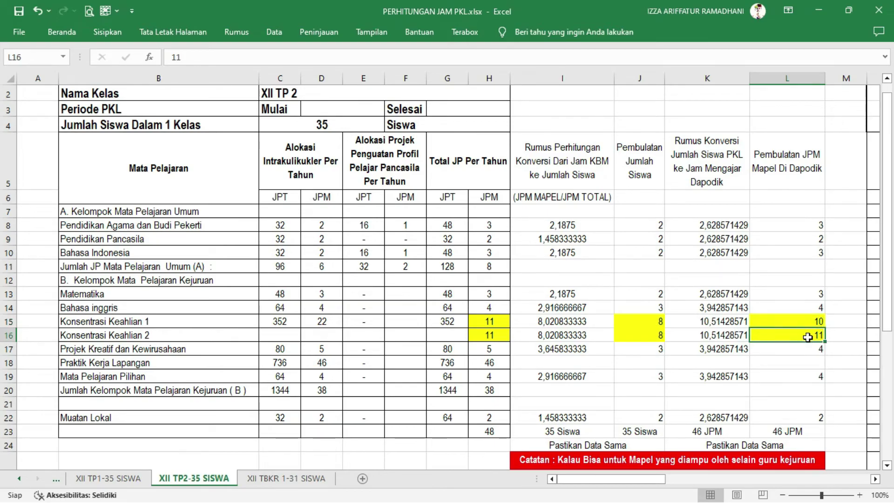
click(781, 350)
click(797, 376)
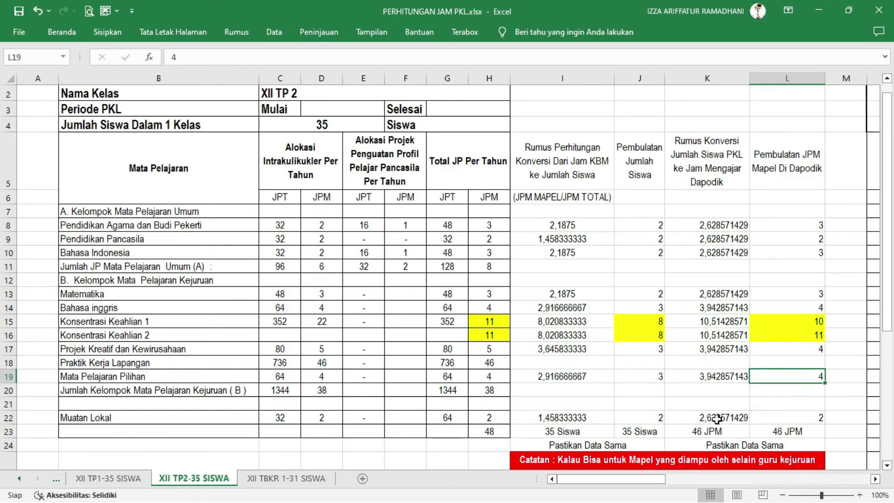
click(801, 417)
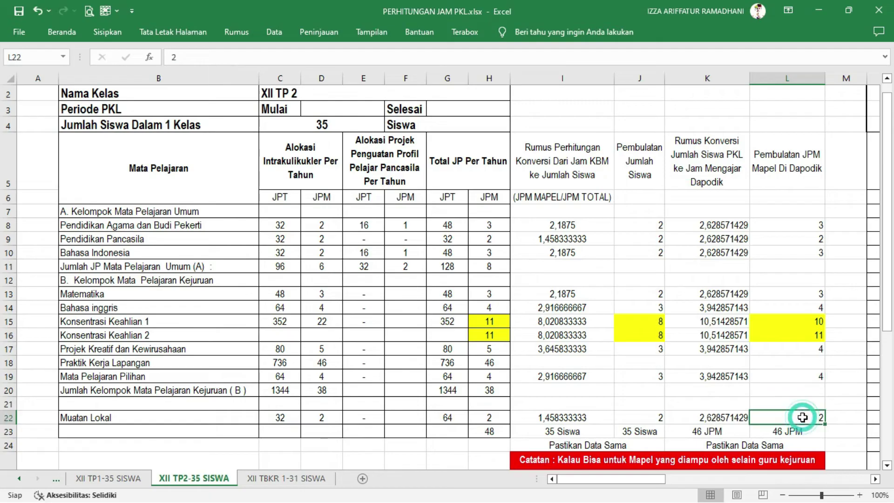
Check the sum of L8:L22 against the total formula in L23, and revisit the vocational subjects' hours in L15:L17
drag(808, 221, 798, 421)
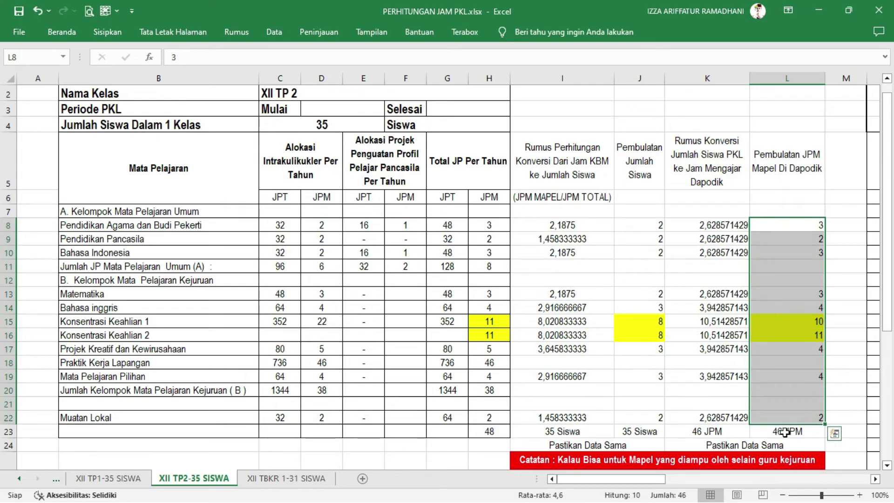
click(786, 432)
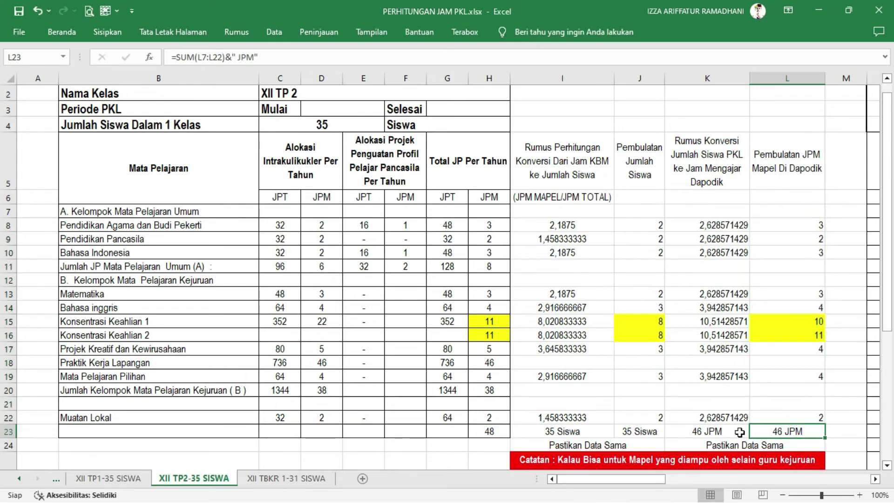
mouse_move(804, 429)
mouse_down()
mouse_move(811, 263)
mouse_move(822, 349)
mouse_move(811, 431)
mouse_up()
drag(811, 320, 812, 335)
click(805, 351)
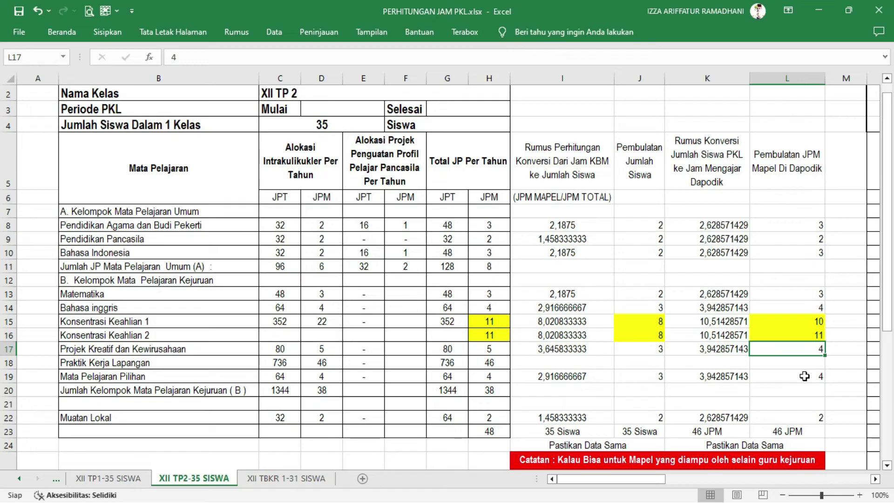
Read the red note in I25 and increase the height of row 25 to fit its full text
drag(889, 326, 889, 332)
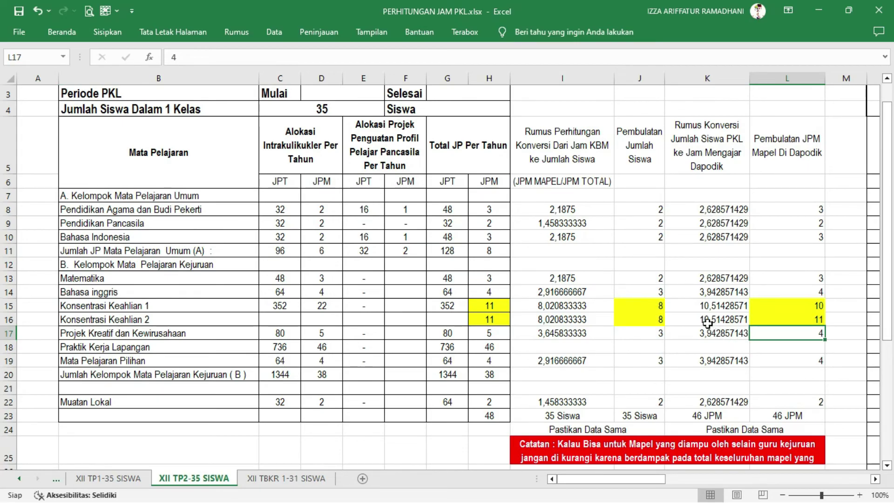
drag(888, 307, 888, 321)
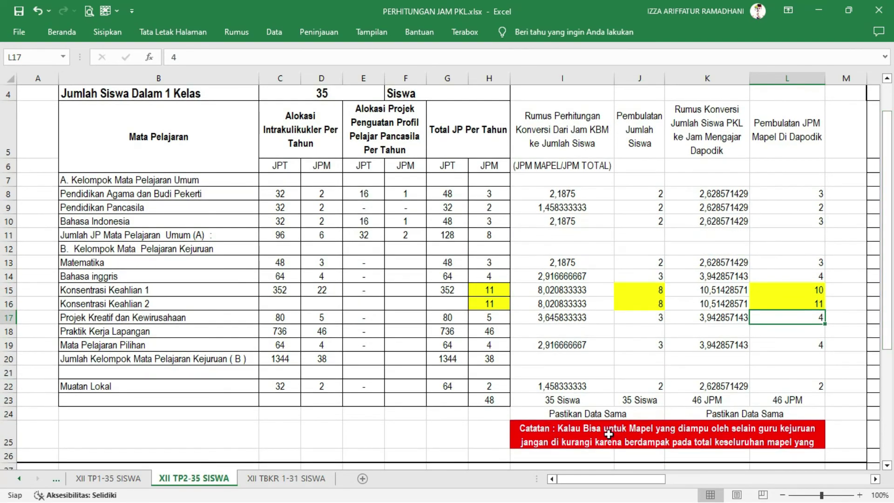
click(584, 434)
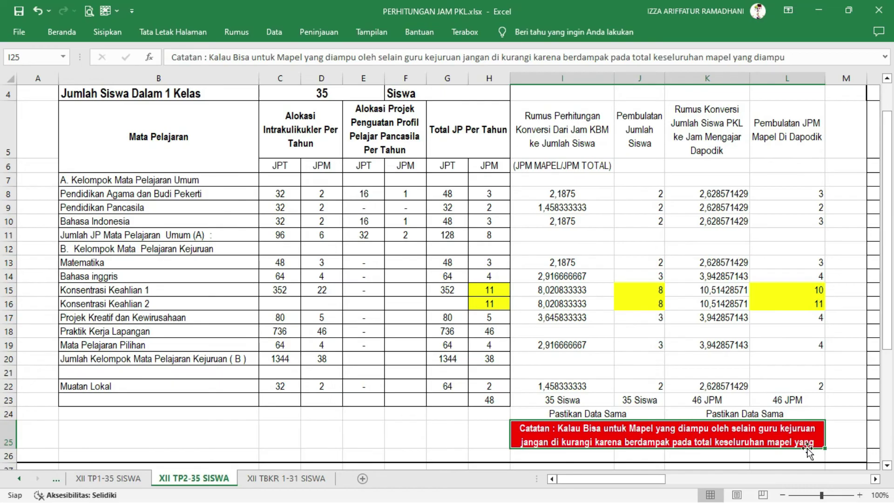
drag(8, 449, 9, 461)
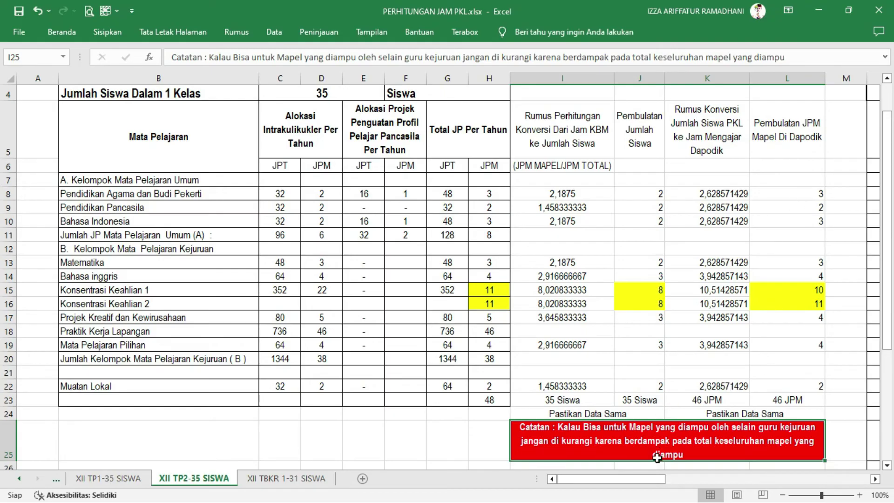
Compare the rounded student counts in column J and Dapodik hours in column L with the subjects and counts in the supervisor table
drag(649, 193, 641, 399)
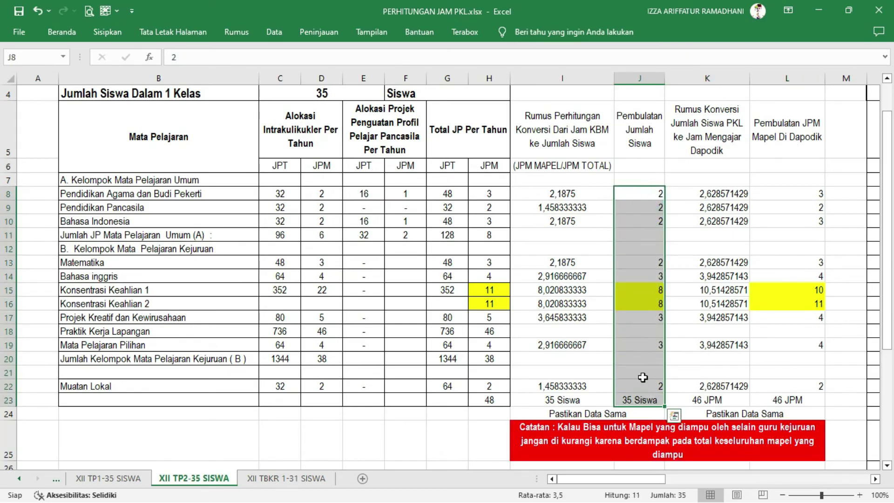
drag(798, 194, 787, 387)
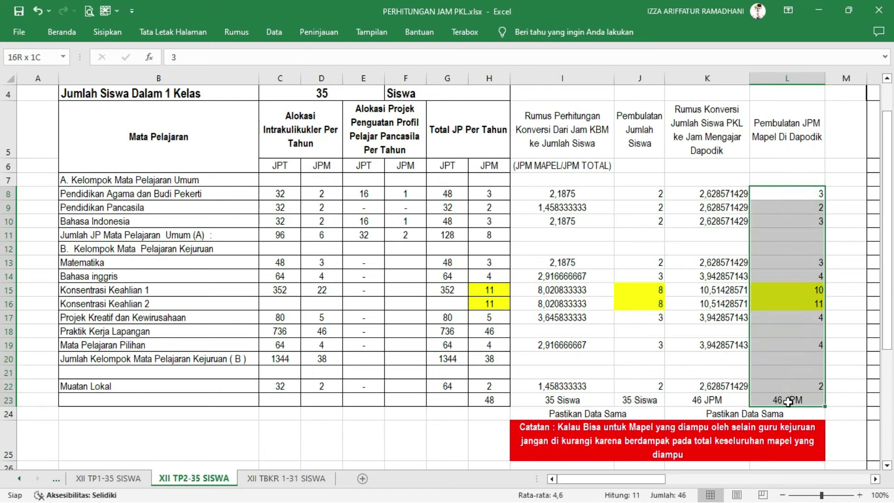
drag(607, 483, 734, 484)
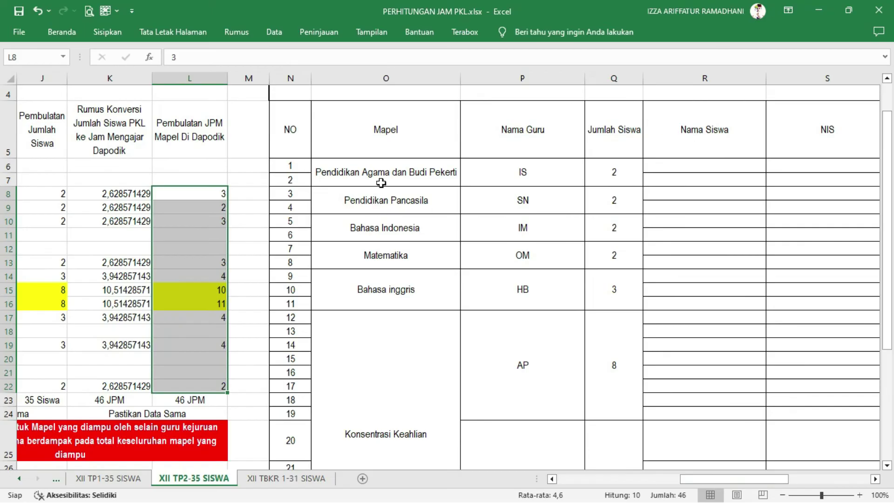
click(409, 175)
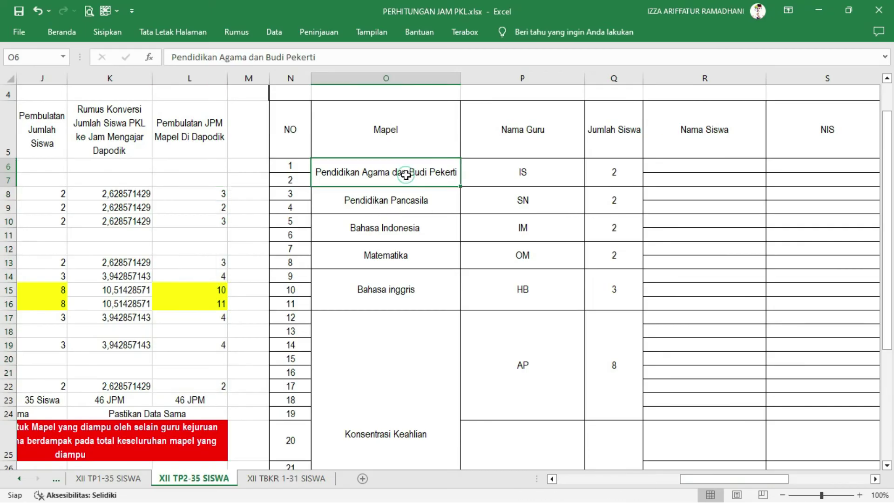
click(61, 195)
mouse_move(685, 484)
mouse_down()
mouse_move(647, 485)
mouse_move(686, 485)
mouse_up()
click(614, 172)
drag(615, 191, 565, 226)
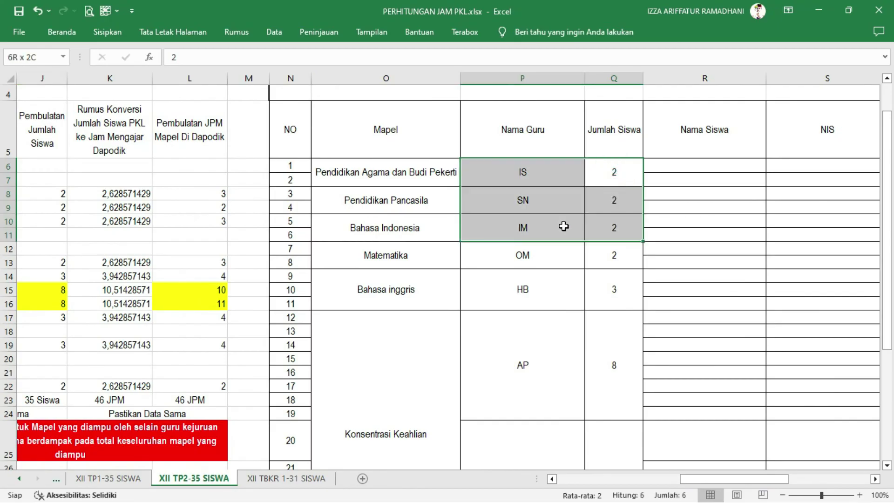
Go through the supervisor table's headings, including NIS, Nama Industri, Alamat Industri, assignment letter number and Tanggal Surat Tugas
drag(298, 125, 845, 302)
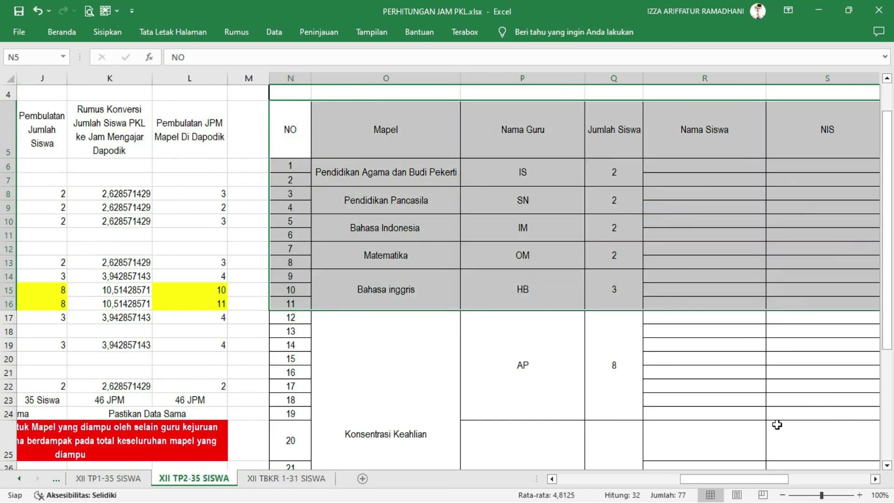
drag(776, 484, 824, 485)
click(566, 142)
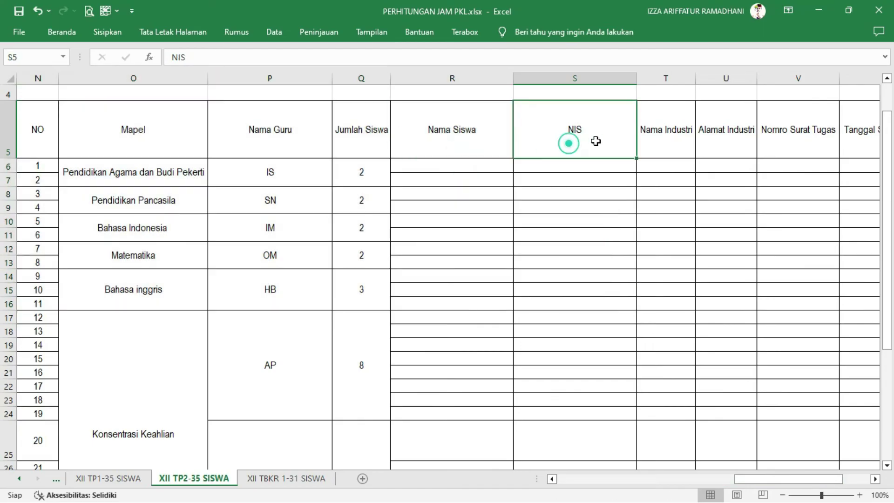
click(672, 144)
click(720, 147)
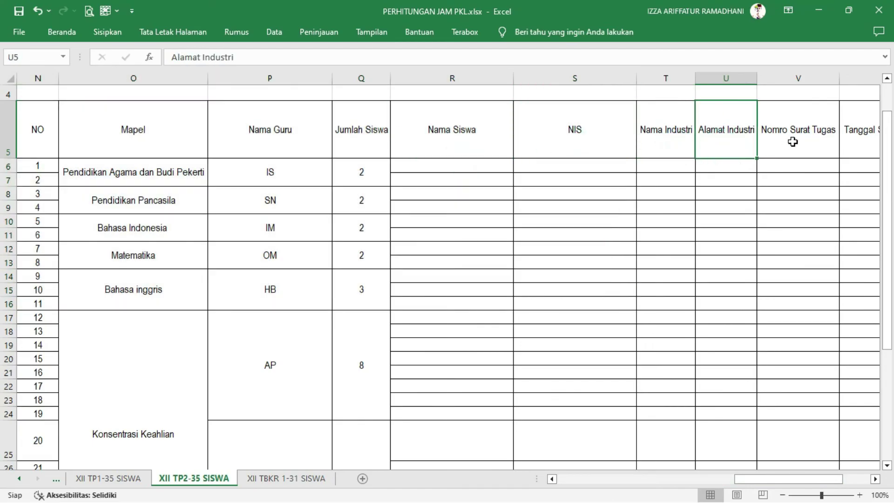
click(792, 141)
click(852, 142)
Look through the supervisor table's student allocations from Pendidikan Agama down to Bahasa Jawa and the student total in Q41
drag(808, 480, 765, 481)
scroll(612, 206, down, 5)
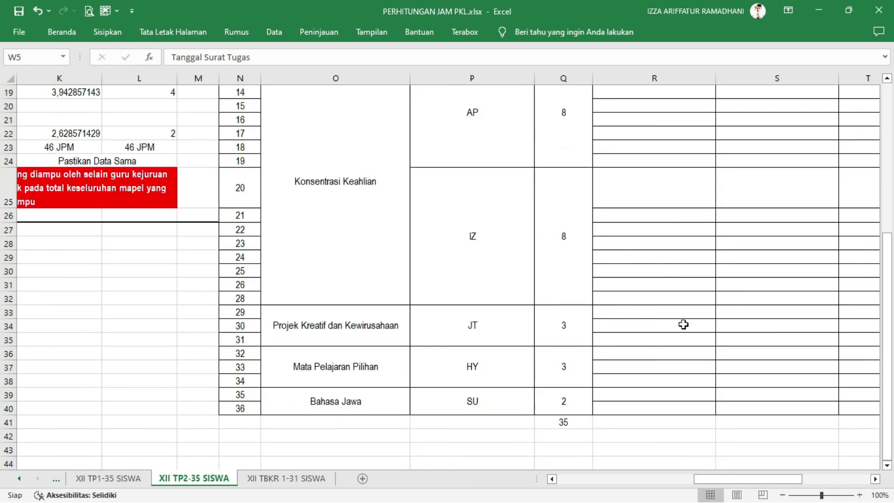
scroll(683, 324, up, 6)
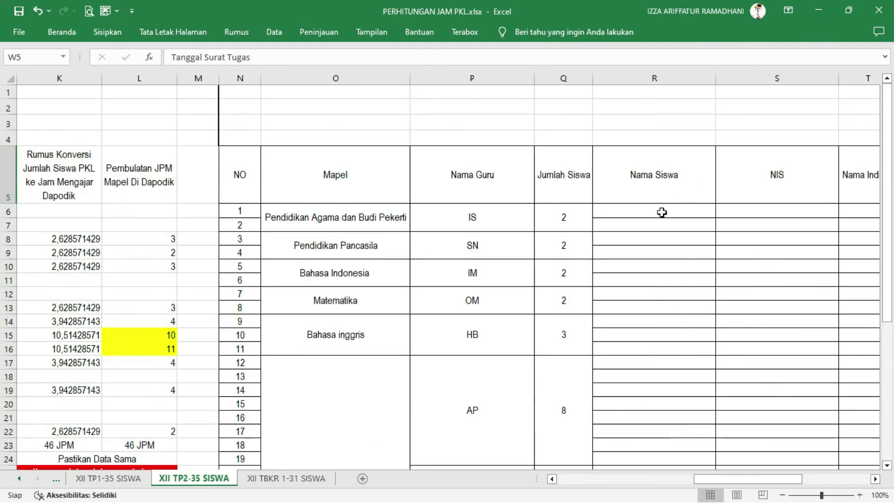
scroll(669, 330, down, 1)
scroll(669, 331, down, 3)
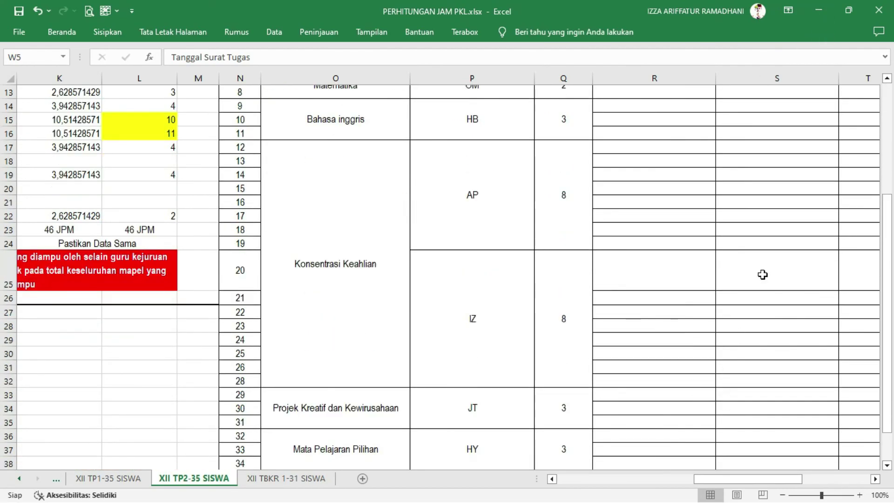
Return to the slide presentation and advance to the slide "3. Tahap Pengisian Pembagian Pembimbing"
click(820, 10)
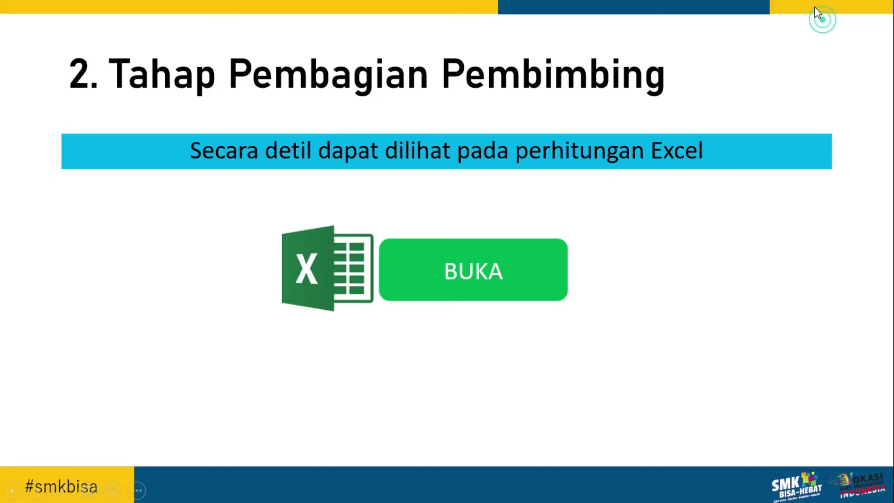
click(717, 221)
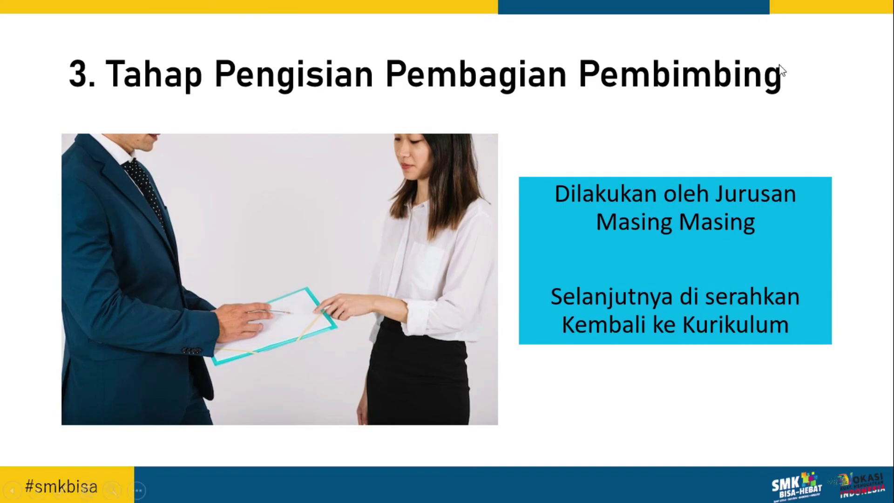
Reopen the linked PKL workbook from the slide "2. Tahap Pembagian Pembimbing" and review the supervisor table's Nama Guru, Jumlah Siswa, Nama Siswa and industry columns
key(Left)
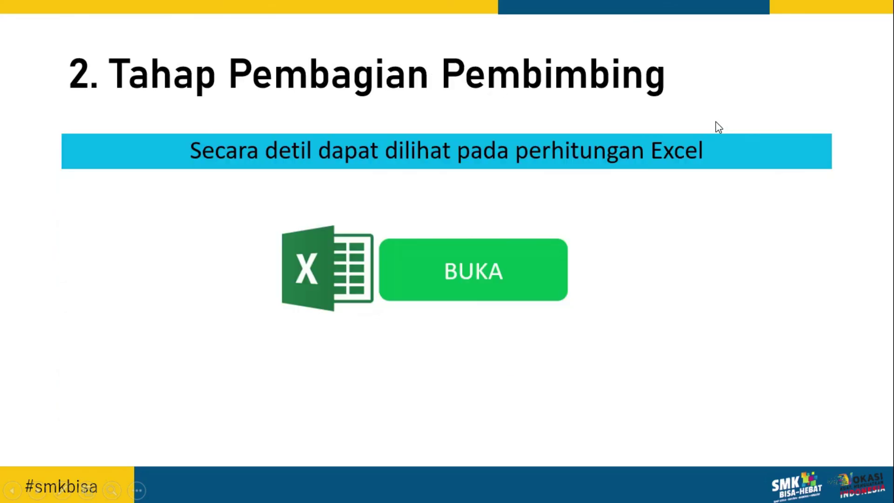
click(487, 262)
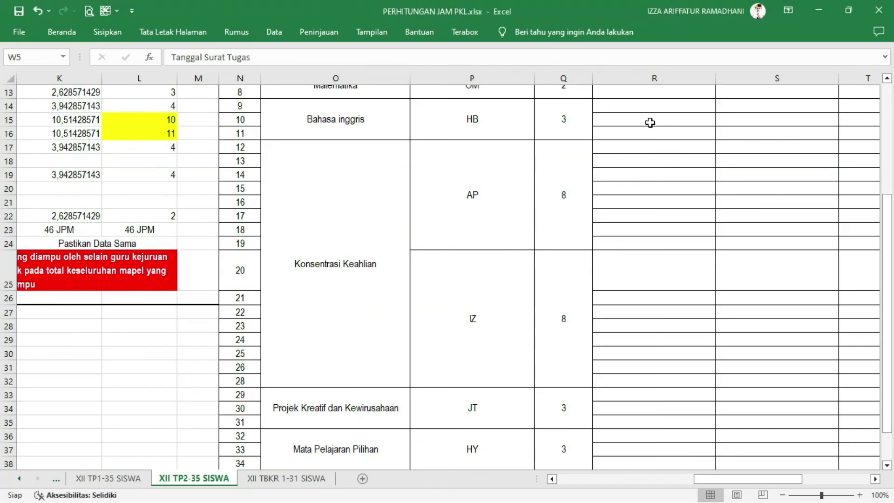
scroll(665, 146, up, 3)
drag(663, 166, 674, 478)
drag(680, 128, 9, 419)
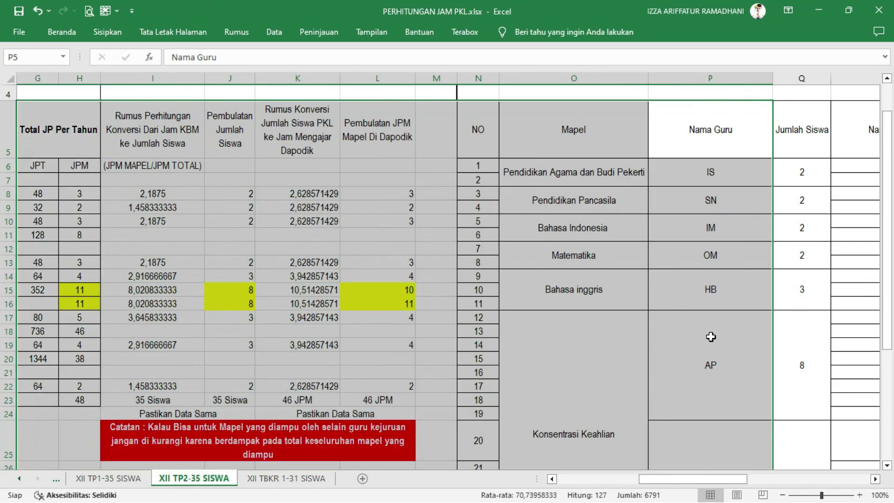
scroll(710, 332, down, 3)
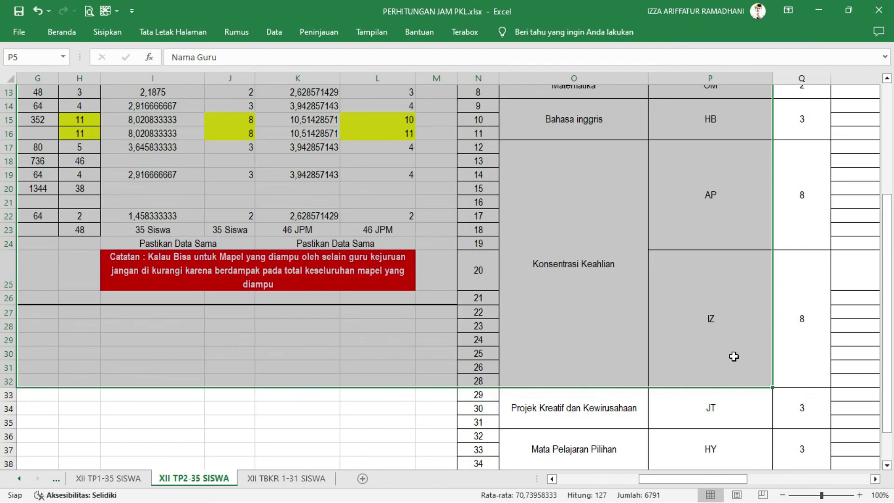
drag(725, 485, 794, 484)
scroll(761, 376, up, 4)
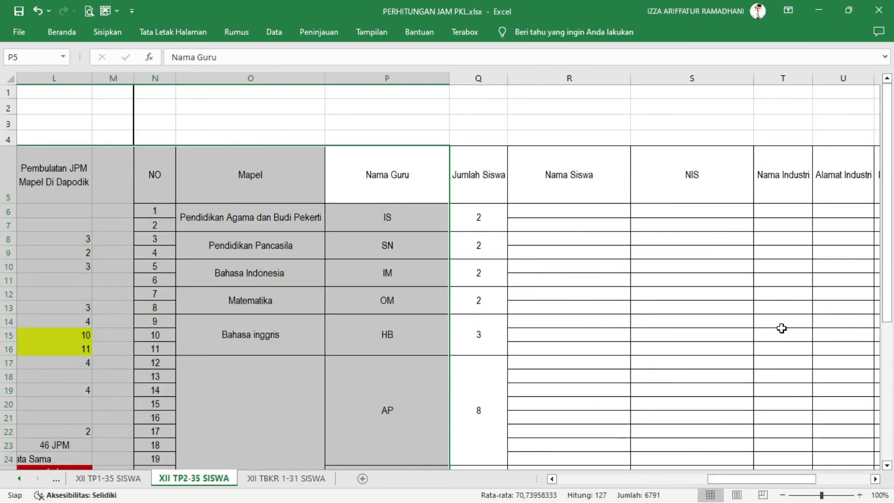
Return to the slide presentation and advance to the slide "4. Tahap Input Data Dapodik", revisiting the supervisor-filling slide on the way
click(828, 4)
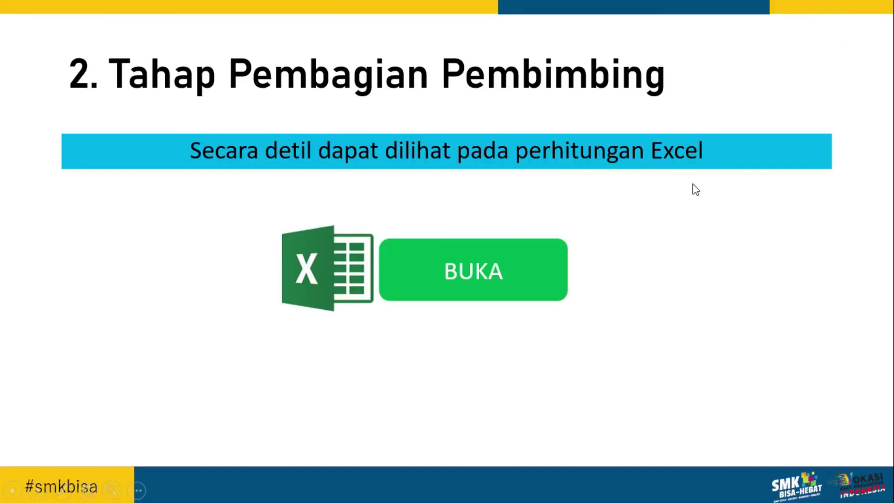
click(694, 223)
click(697, 223)
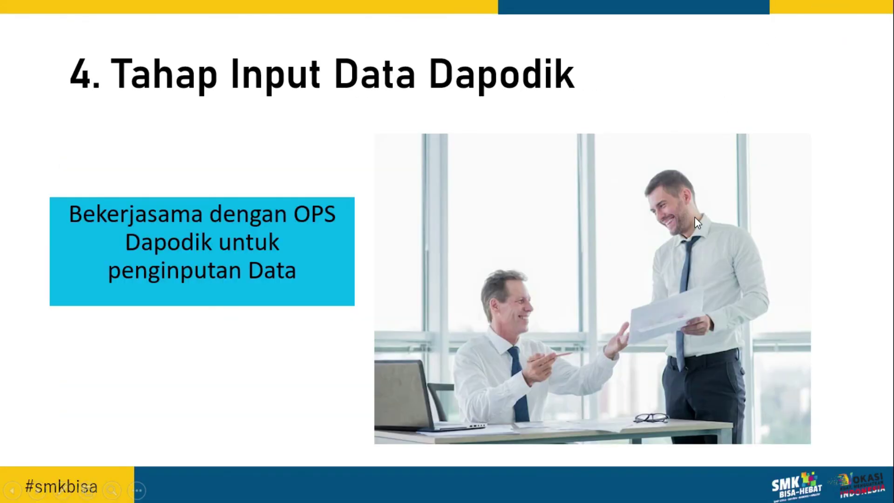
key(Left)
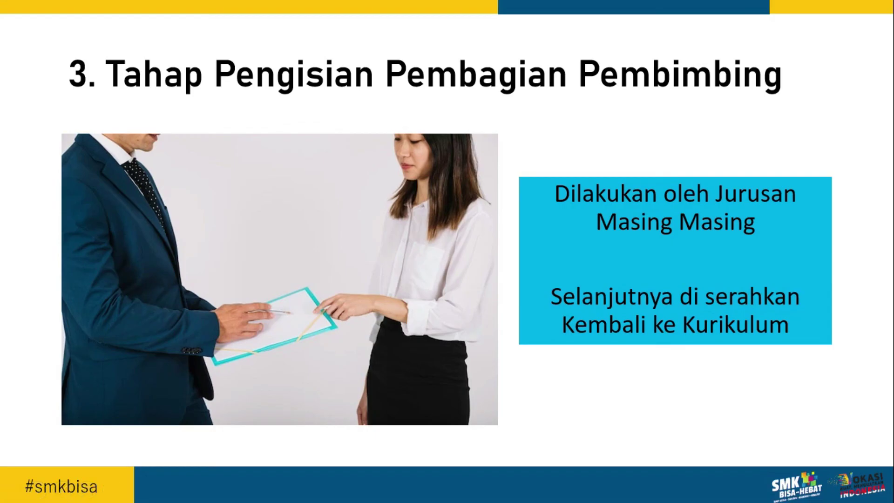
key(Right)
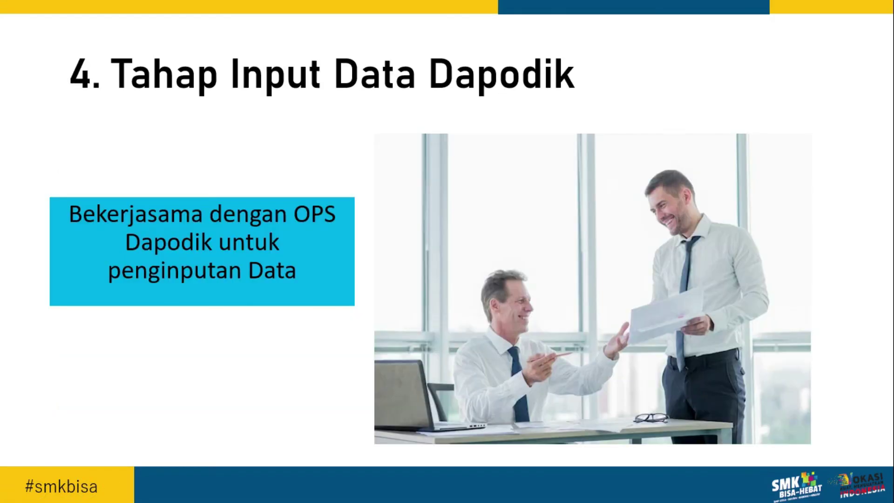